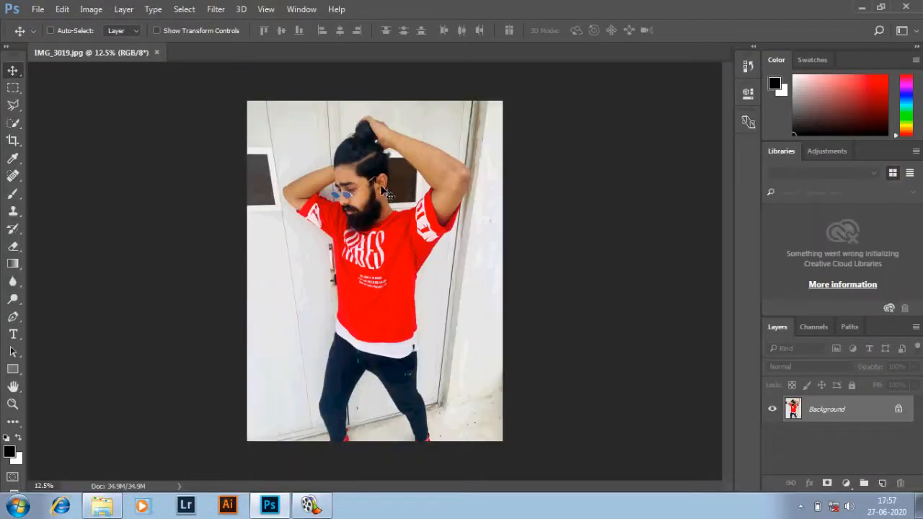
Step: Examine the portrait of the man in the red T-shirt up close, from the raised arms down to the waist
key("ctrl+plus")
key("ctrl+plus")
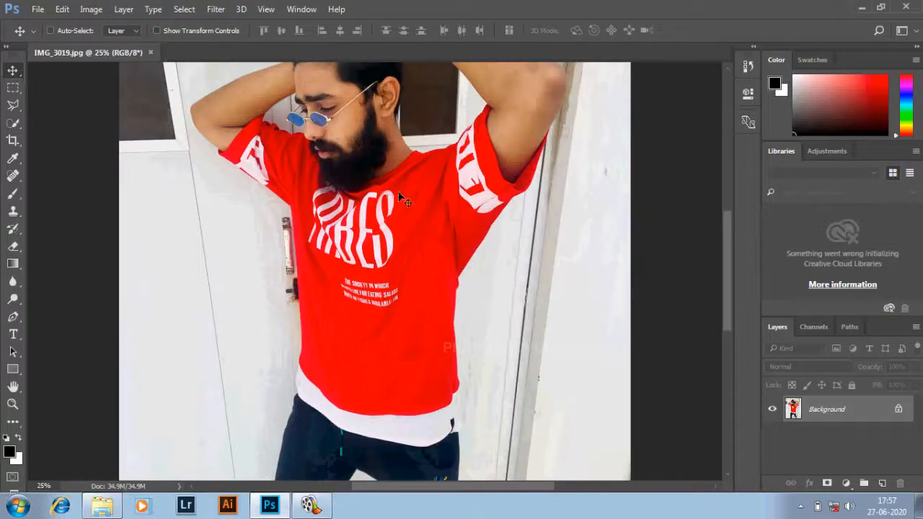
left_click_drag(399, 192, 404, 300)
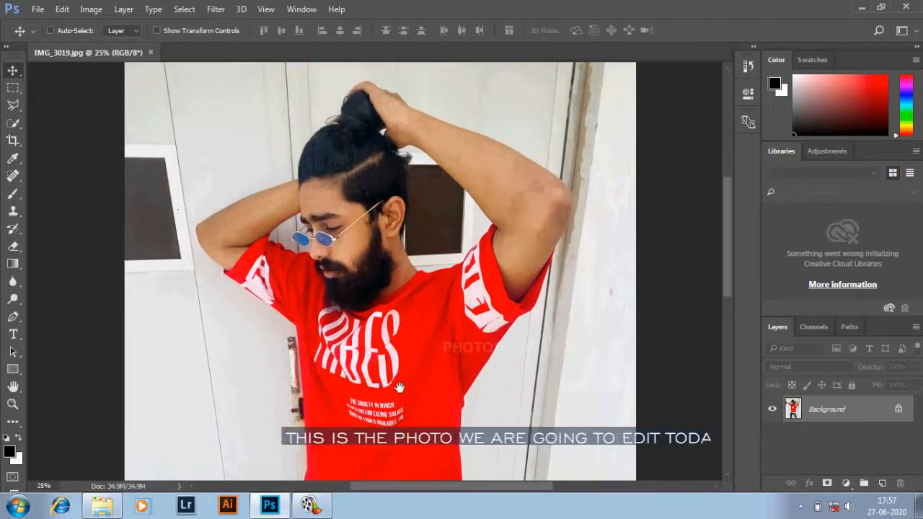
left_click_drag(398, 391, 413, 245)
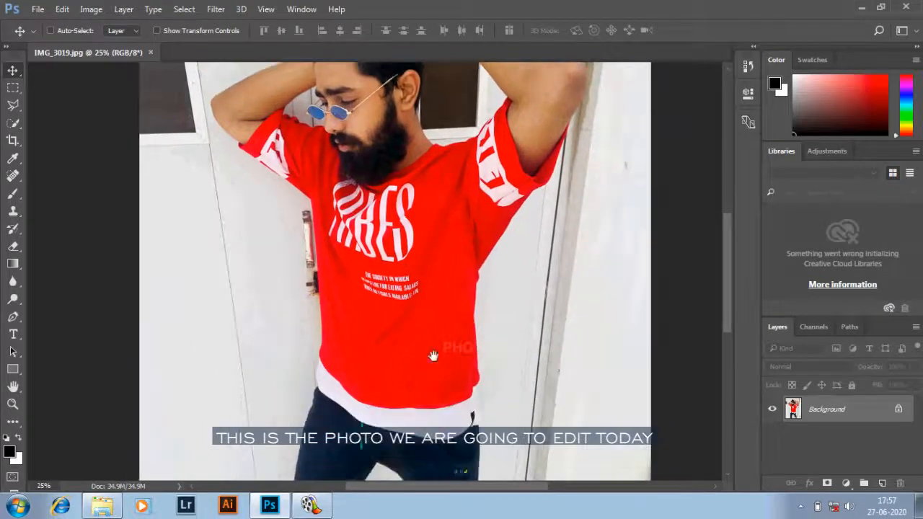
left_click_drag(440, 368, 449, 265)
left_click_drag(470, 379, 454, 400)
left_click_drag(462, 270, 474, 413)
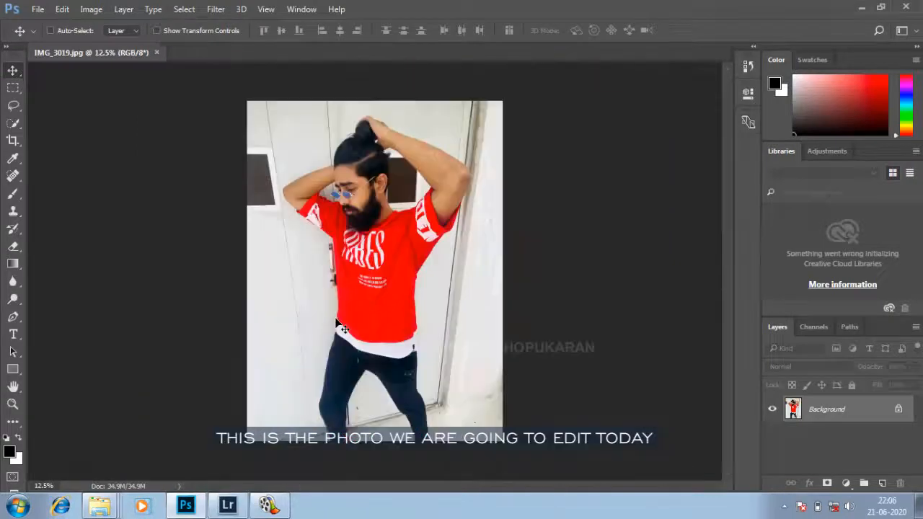
Step: Start a Pen tool path at the forehead hairline and trace it over the hair, the bun and the raised hand
key("ctrl+plus")
key("ctrl+plus")
key("ctrl+plus")
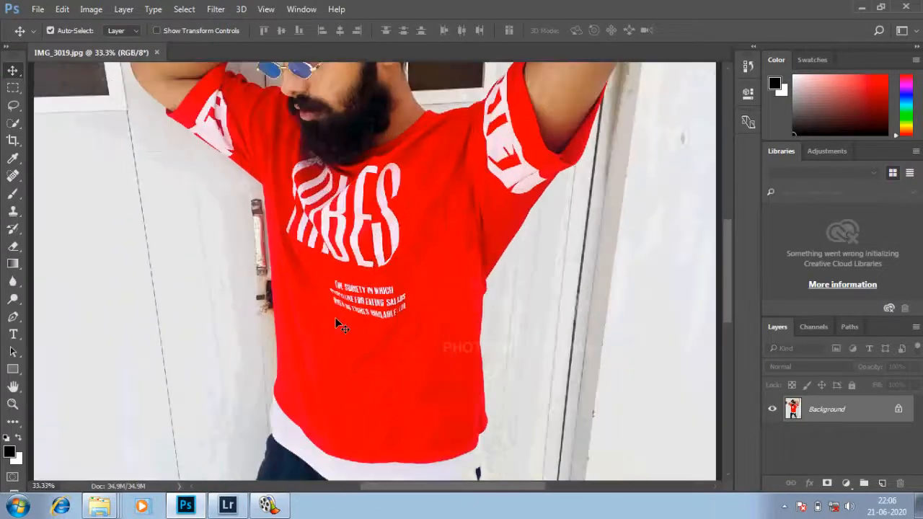
left_click_drag(343, 243, 379, 413)
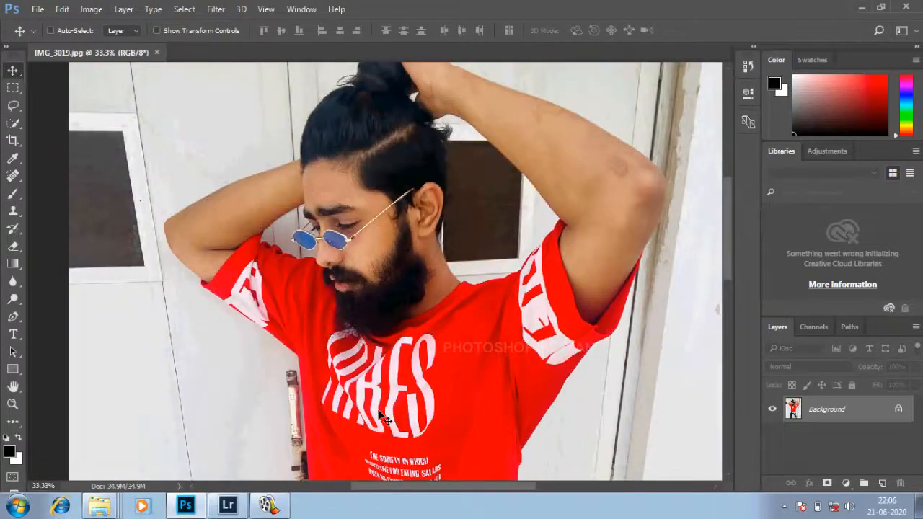
key("ctrl+plus")
key("ctrl+plus")
left_click_drag(315, 265, 411, 423)
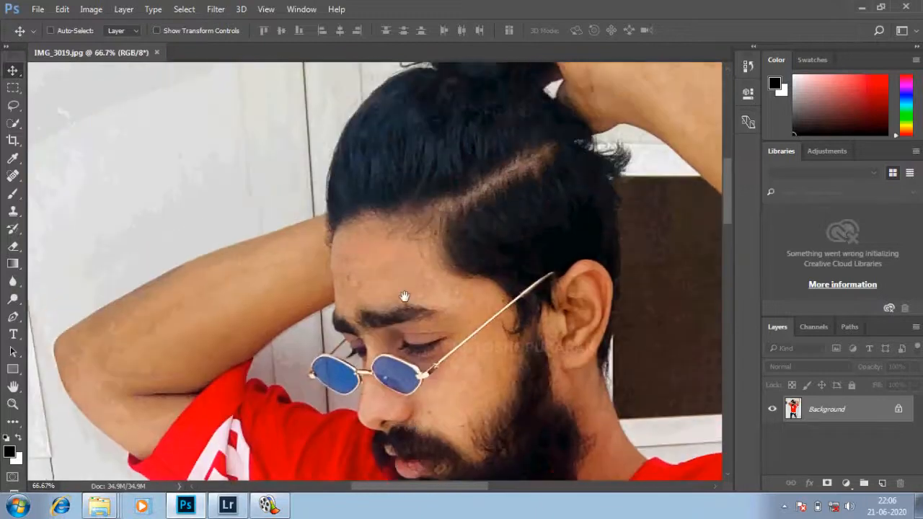
left_click_drag(404, 296, 328, 344)
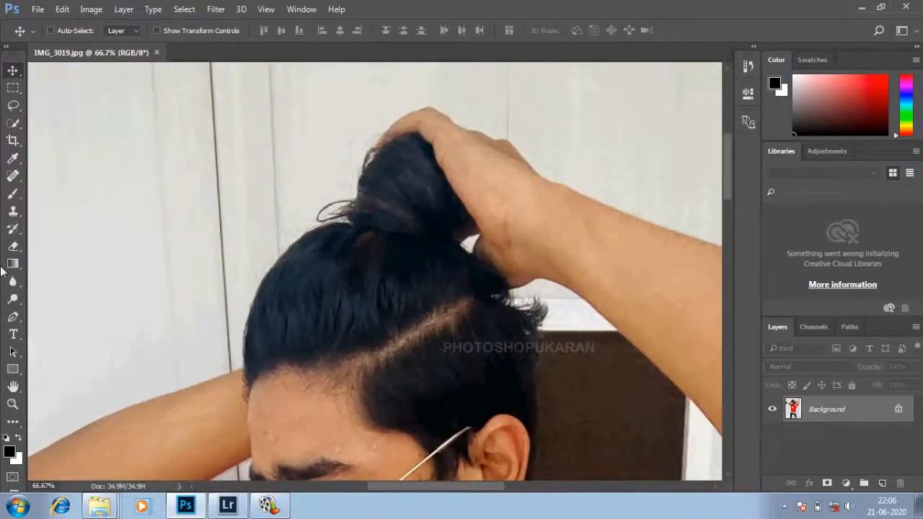
left_click(13, 317)
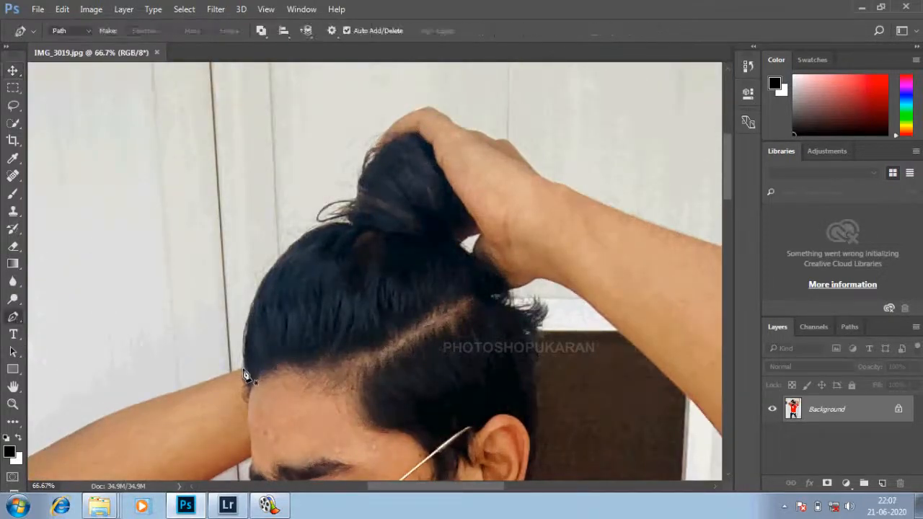
left_click(254, 326)
left_click_drag(309, 234, 372, 206)
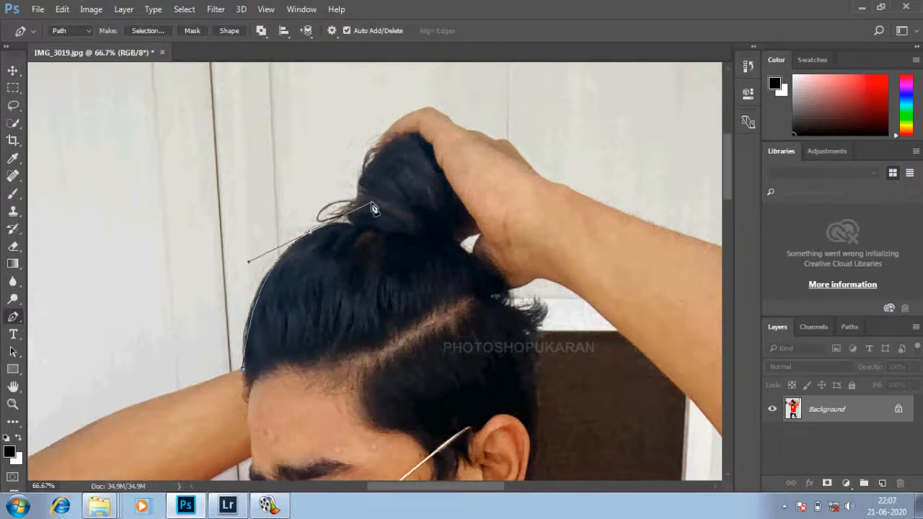
left_click(312, 235, "alt")
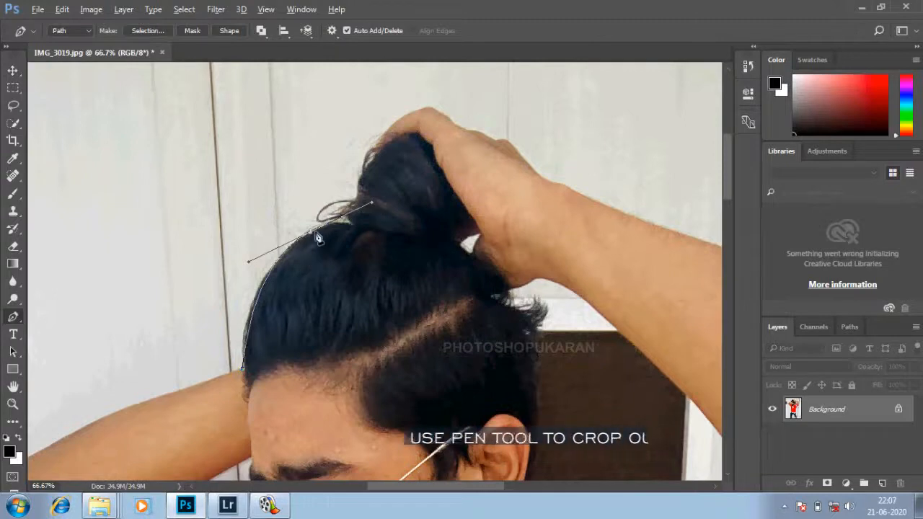
left_click_drag(356, 232, 374, 240)
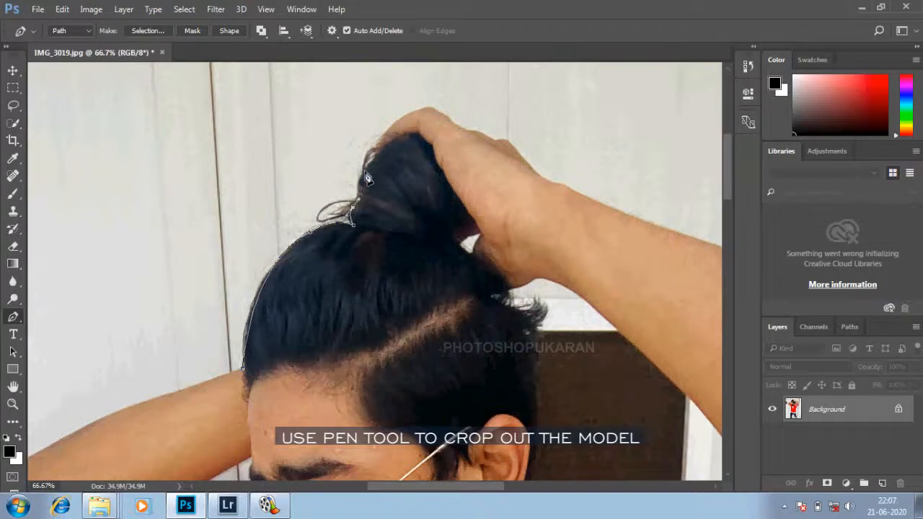
left_click_drag(370, 167, 394, 126)
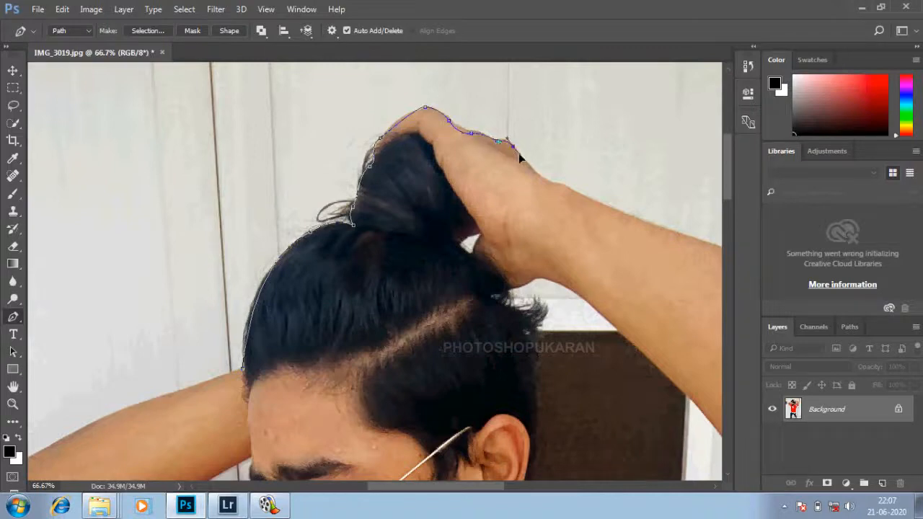
Step: Continue the path along the raised forearm, around the elbow and down to the sleeve edge
left_click_drag(524, 164, 377, 165)
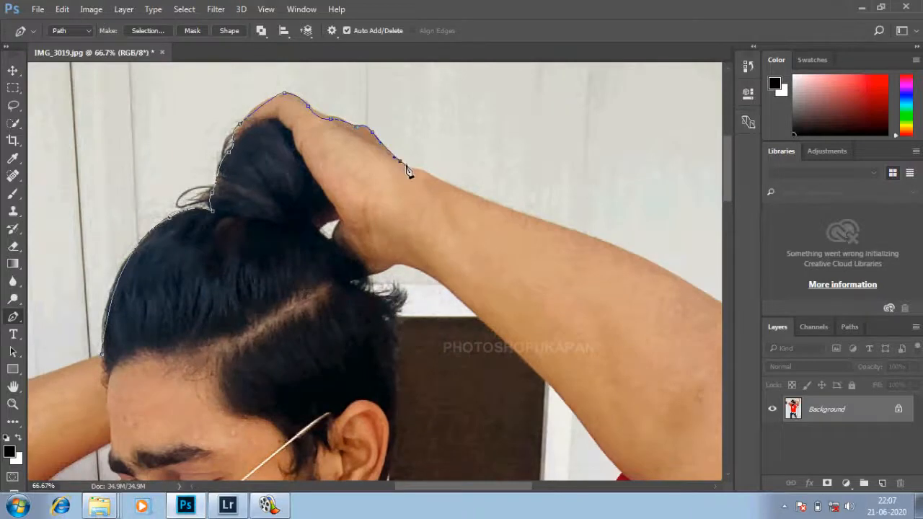
key("ctrl+minus")
key("ctrl+minus")
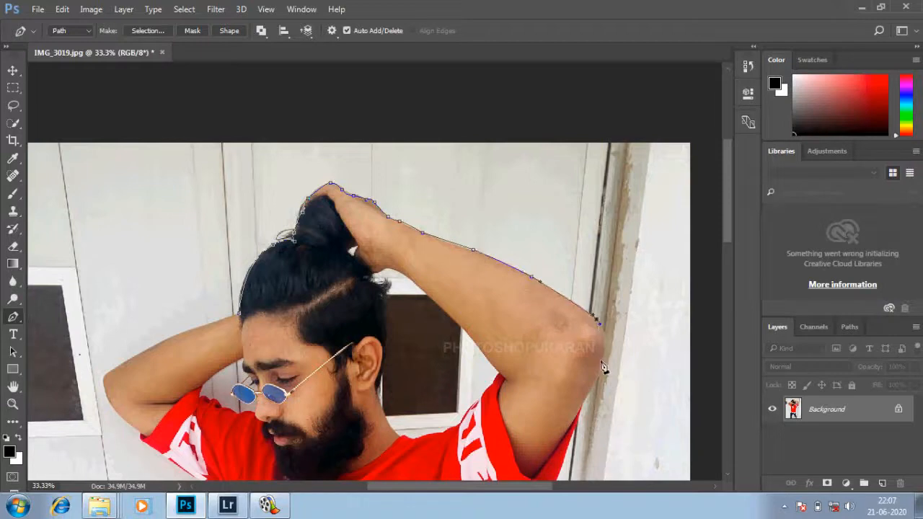
left_click_drag(604, 353, 600, 377)
left_click_drag(573, 432, 609, 243)
left_click(592, 294)
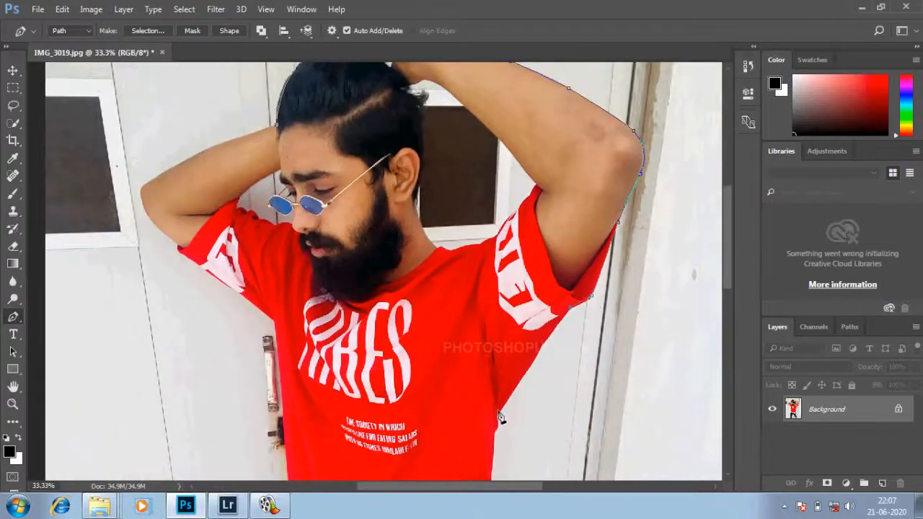
Step: Trace the path down the shirt side and hem, along the outer trouser leg and around the shoe at the image's lower edge
left_click_drag(524, 436, 475, 284)
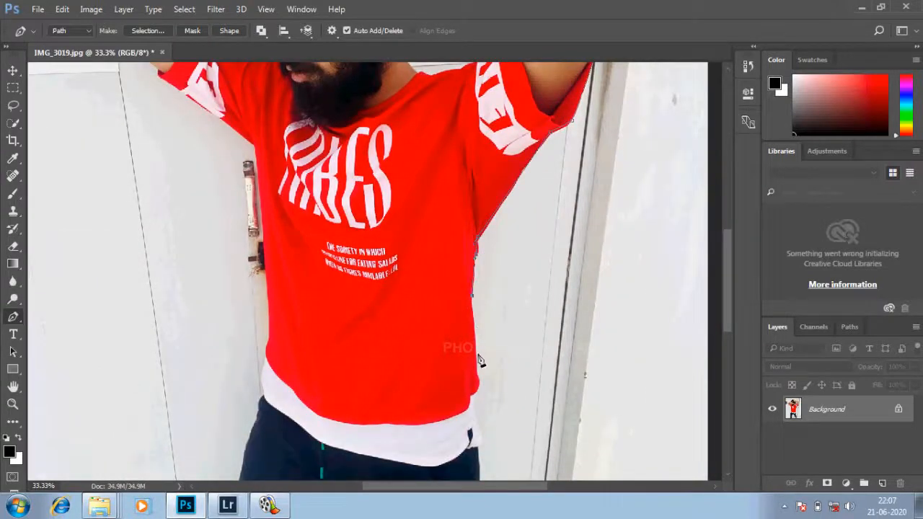
left_click_drag(483, 461, 500, 235)
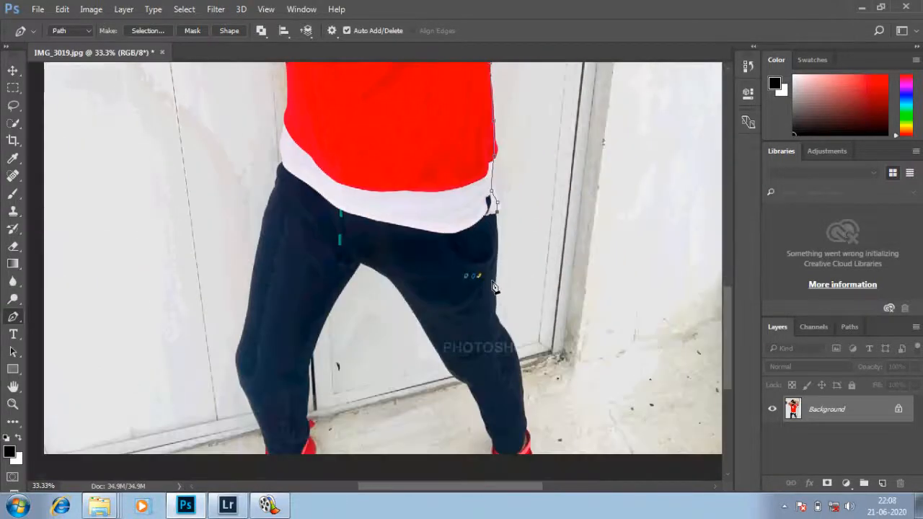
left_click(496, 283)
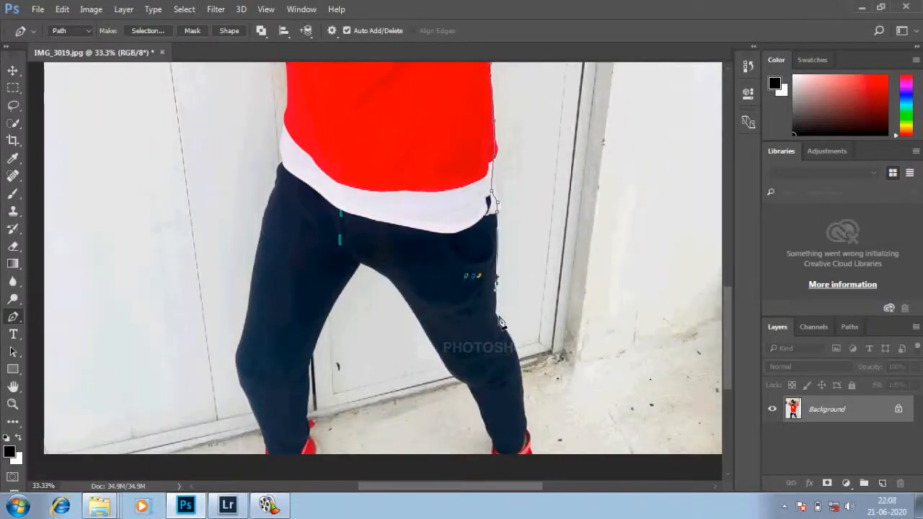
left_click(525, 416)
left_click(532, 459)
left_click(493, 462)
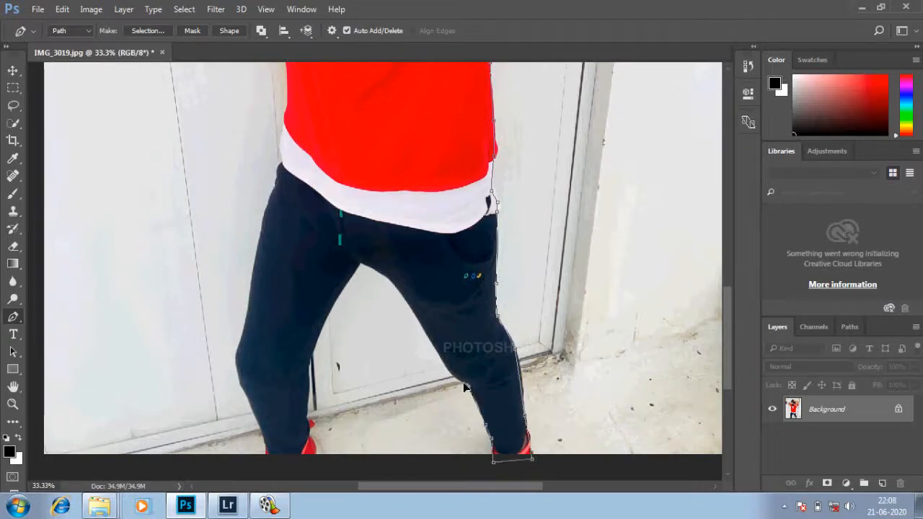
Step: Trace the path up the inner leg, around the crotch and down the other inner leg to beneath the second shoe
left_click_drag(361, 264, 325, 262)
left_click(361, 264, "alt")
left_click_drag(325, 319, 322, 325)
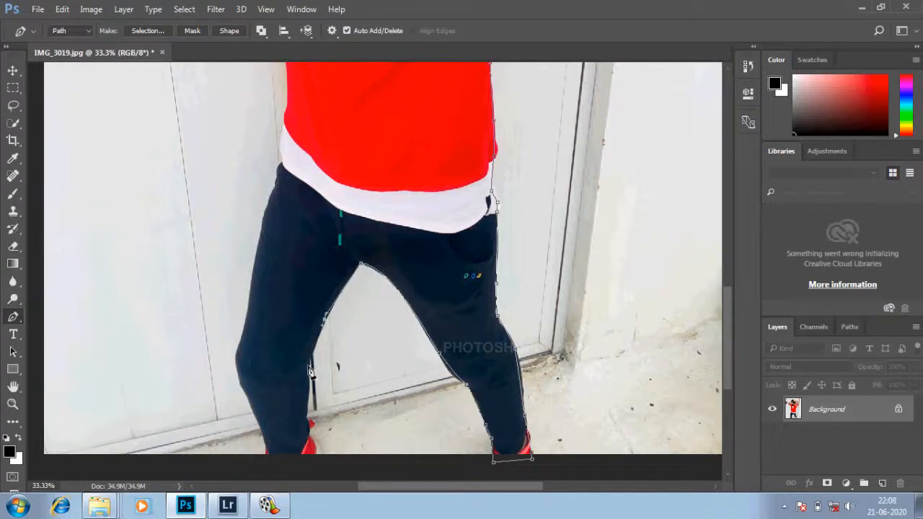
left_click(265, 459)
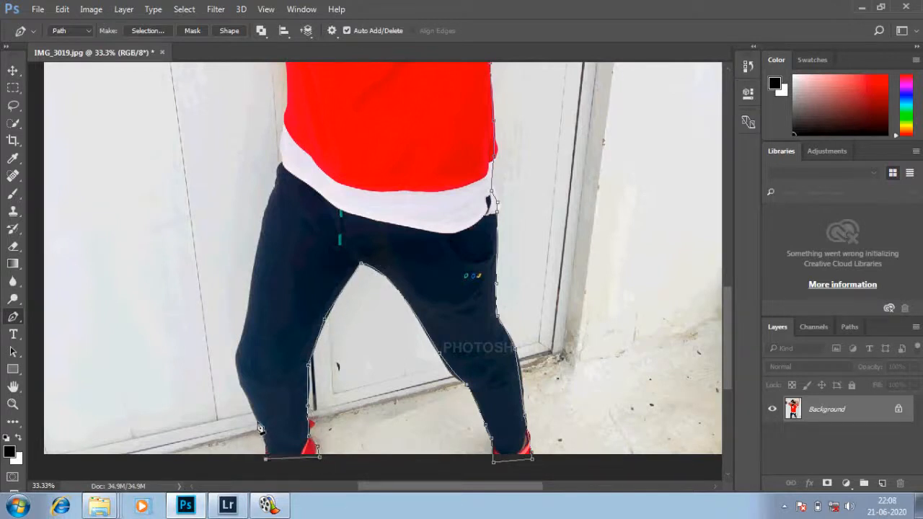
Step: Continue the path up the outer edge of the second leg, past the white hem and up the shirt side
left_click(237, 355)
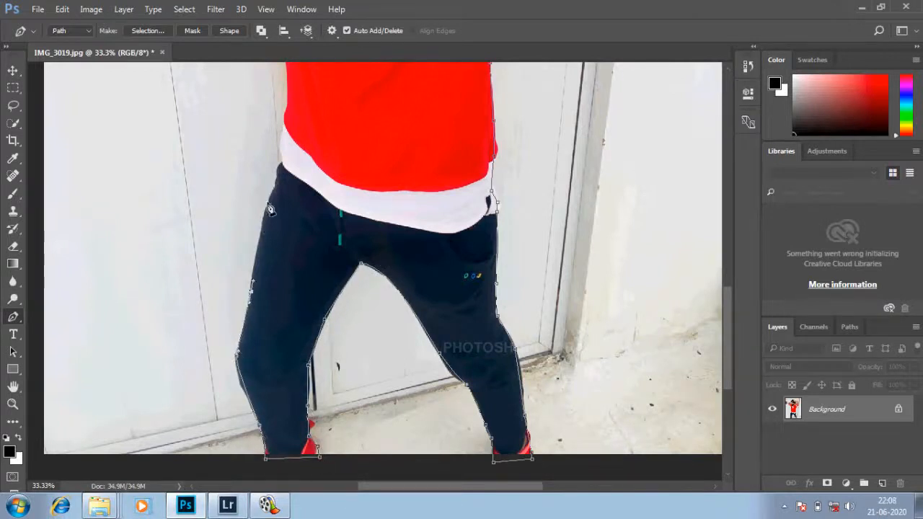
left_click(268, 203)
left_click(282, 167)
left_click(282, 161)
left_click(280, 144)
left_click_drag(290, 126, 288, 281)
left_click_drag(285, 237, 323, 393)
Step: Trace the path around the sleeve and elbow of the arm behind the head and close it at the hairline
left_click(270, 201)
left_click_drag(231, 279, 211, 268)
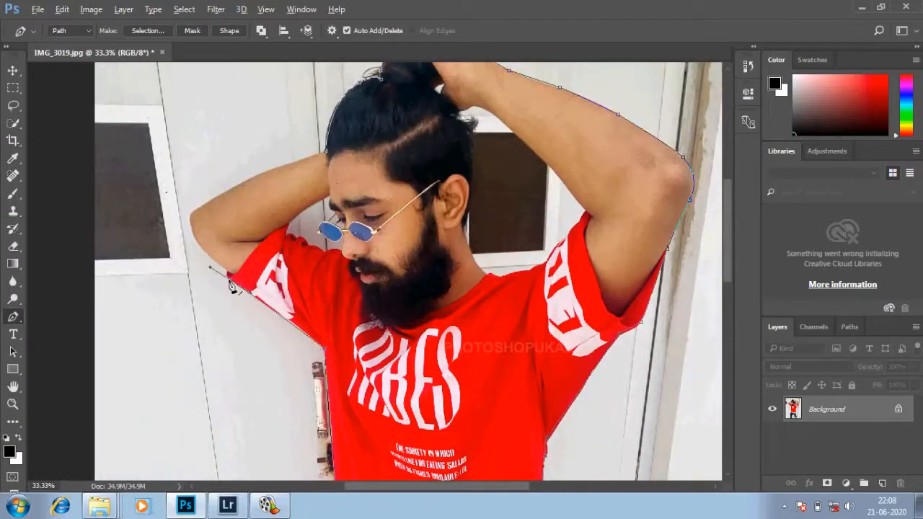
left_click_drag(190, 214, 193, 191)
left_click_drag(303, 165, 306, 163)
left_click(326, 152)
Step: Convert the closed path around the model into a selection
right_click(401, 177)
left_click(454, 206)
left_click(543, 139)
key("ctrl+minus")
key("ctrl+minus")
key("ctrl+minus")
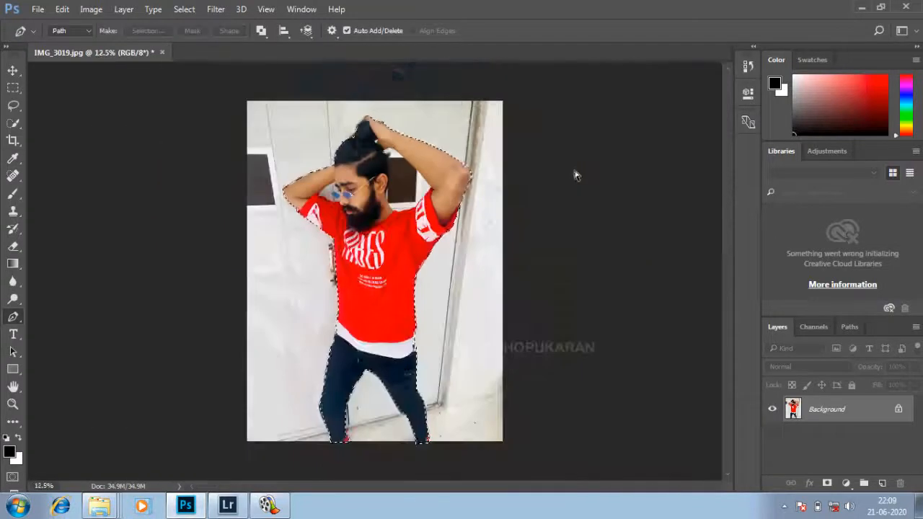
Step: Copy the selected model to a new layer with Layer Via Copy
right_click(829, 409)
key("Escape")
key("m")
right_click(311, 132)
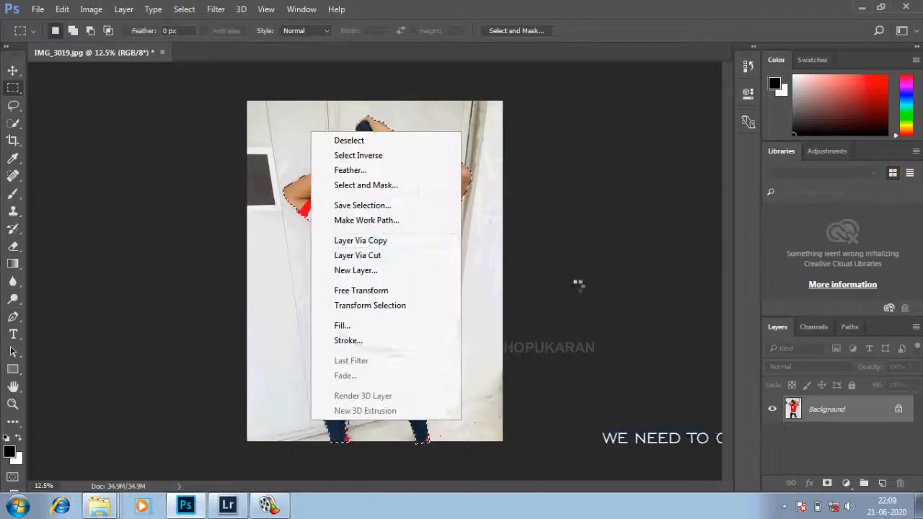
left_click(361, 241)
left_click(772, 436)
left_click(772, 436)
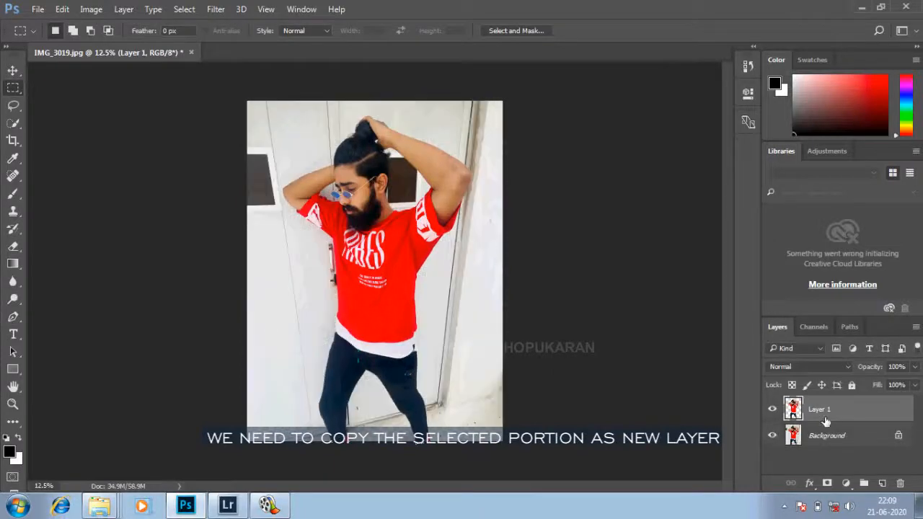
Step: Start a Pen tool path at the back of the hair and trace the underside of the raised arm to the sleeve
key("ctrl+plus")
key("ctrl+plus")
key("ctrl+plus")
left_click_drag(432, 198, 407, 400)
key("ctrl+plus")
key("ctrl+plus")
left_click_drag(248, 104, 154, 204)
left_click(13, 317)
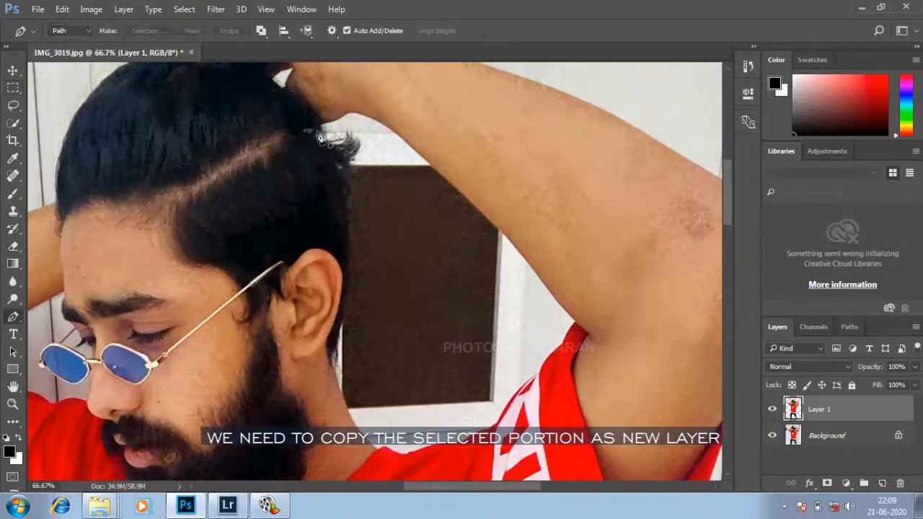
left_click(310, 125)
left_click(416, 153)
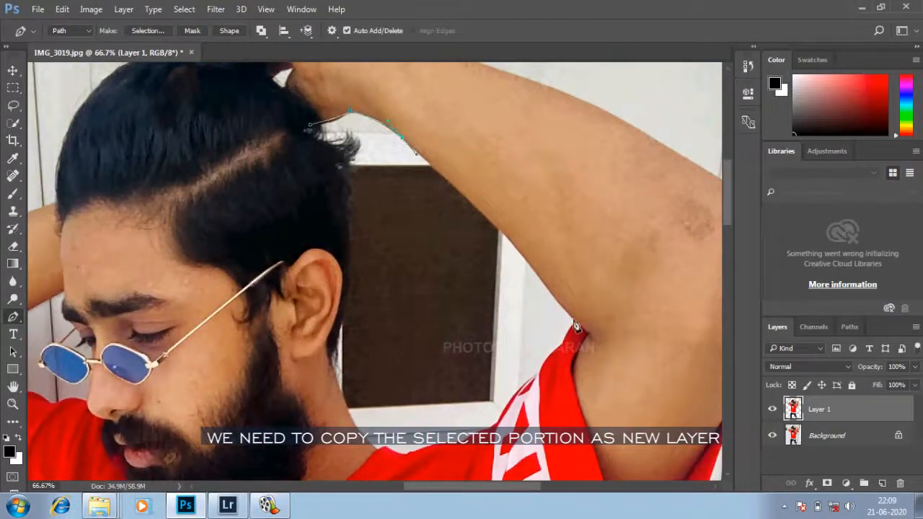
left_click(499, 227)
left_click(574, 319)
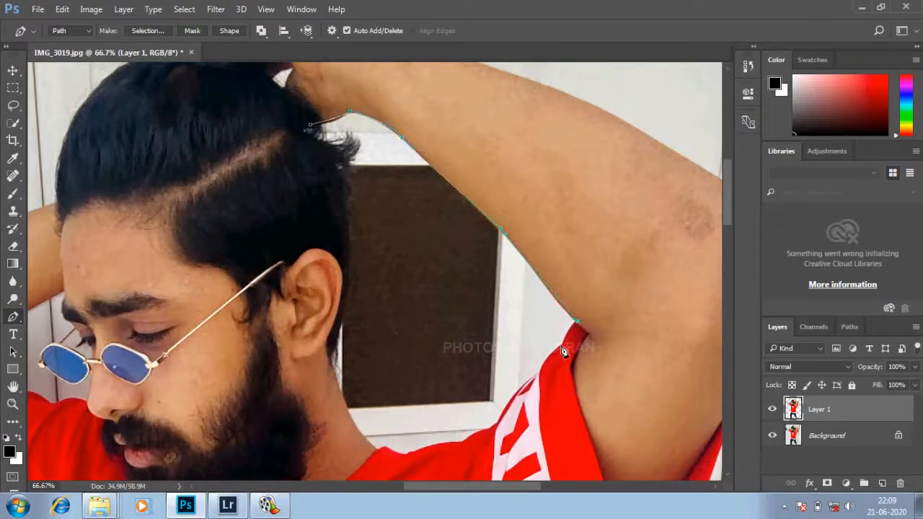
Step: Continue the path along the sleeve and shoulder, up the neck and ear, and around the loose hair behind the head
left_click(406, 452, "alt")
left_click(335, 366)
left_click(341, 318)
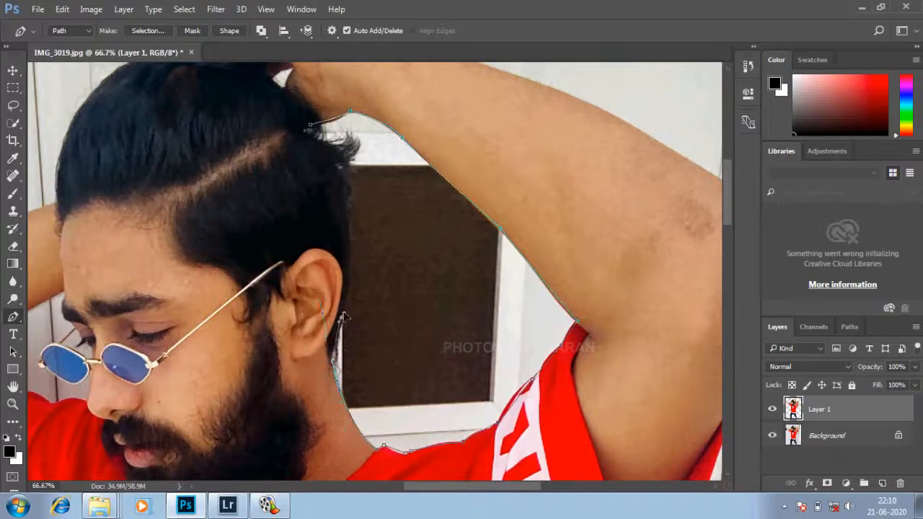
left_click(349, 207)
left_click(345, 164)
left_click(351, 150)
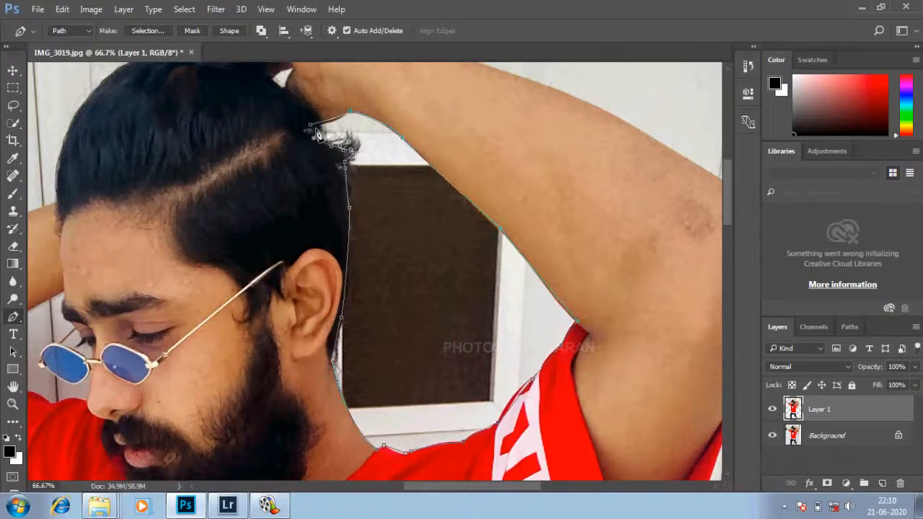
Step: Select the area enclosed by the path, delete it from Layer 1 and hide the Background layer
right_click(382, 123)
left_click(437, 206)
left_click(540, 211)
key("Delete")
left_click(771, 437)
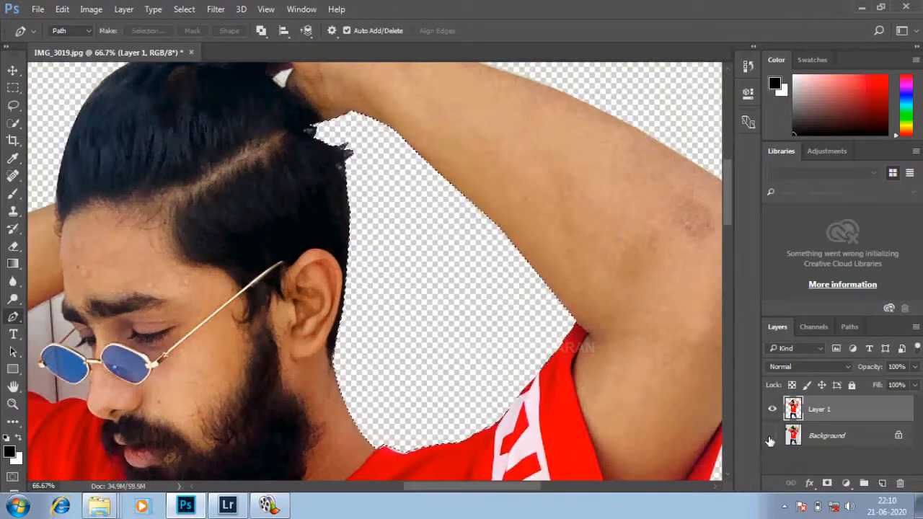
Step: Enclose the leftover background between the forehead, glasses and bent arm in a Pen tool path and delete it from Layer 1
scroll(563, 189, "down", 2)
scroll(371, 274, "up", 2)
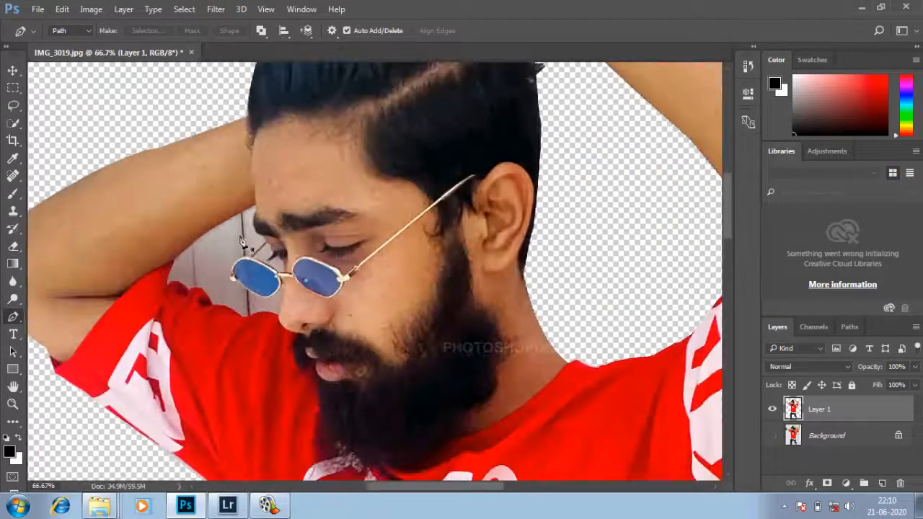
left_click(254, 206)
left_click(264, 242)
left_click(231, 261)
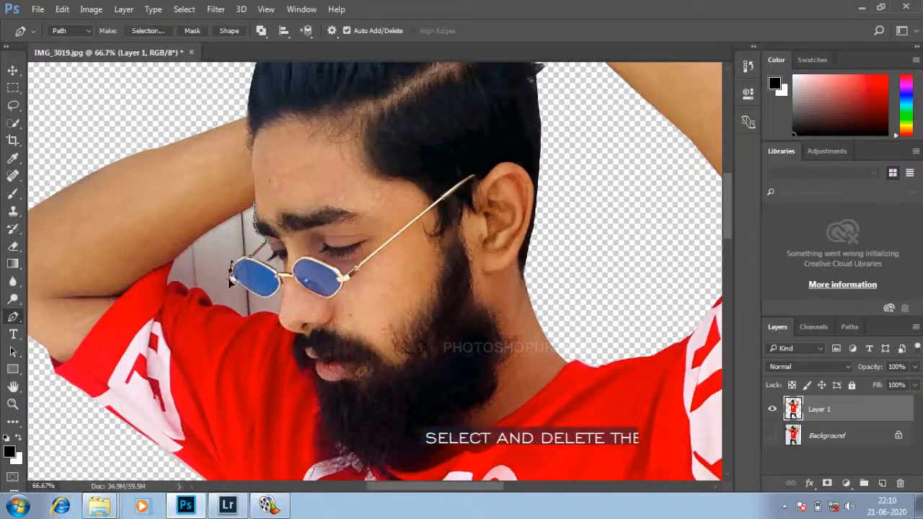
scroll(245, 288, "down", 2)
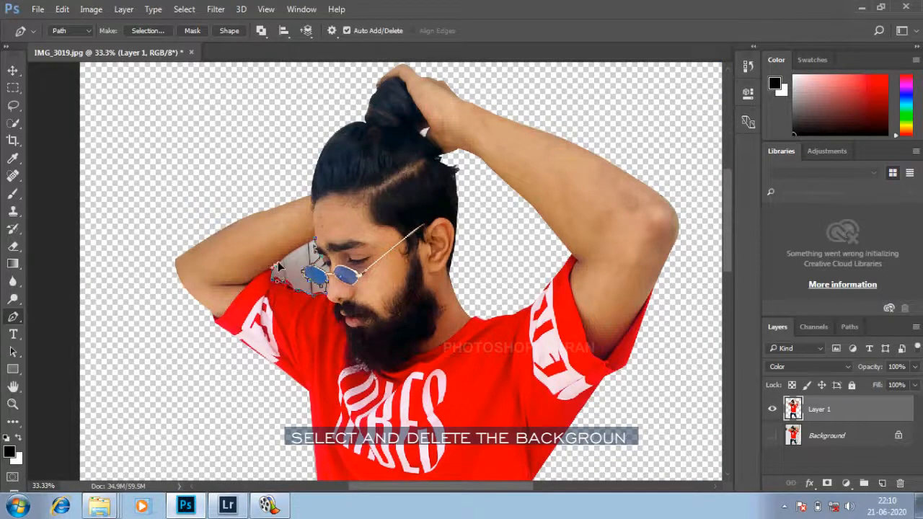
right_click(351, 214)
key("Escape")
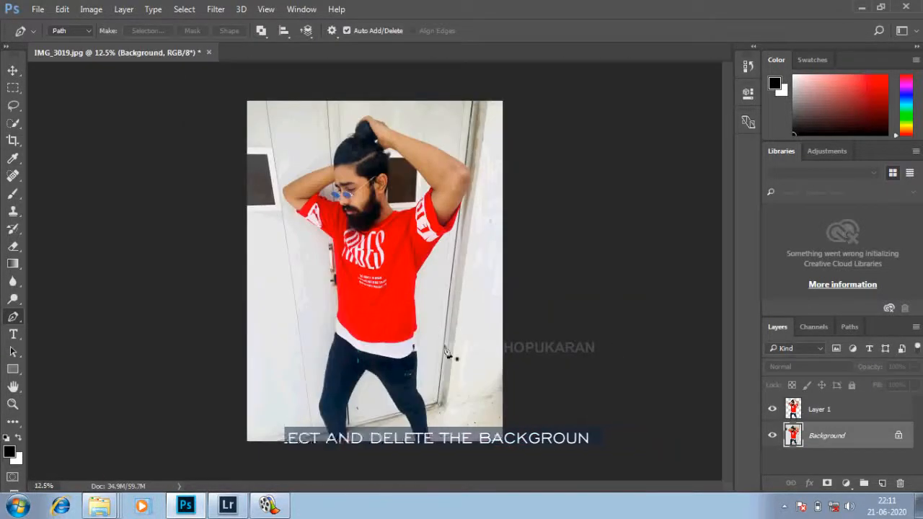
Step: On the Background layer, start a Pen tool path at the top of the door's frame-side edge and trace down to the floor corner
scroll(480, 97, "up", 2)
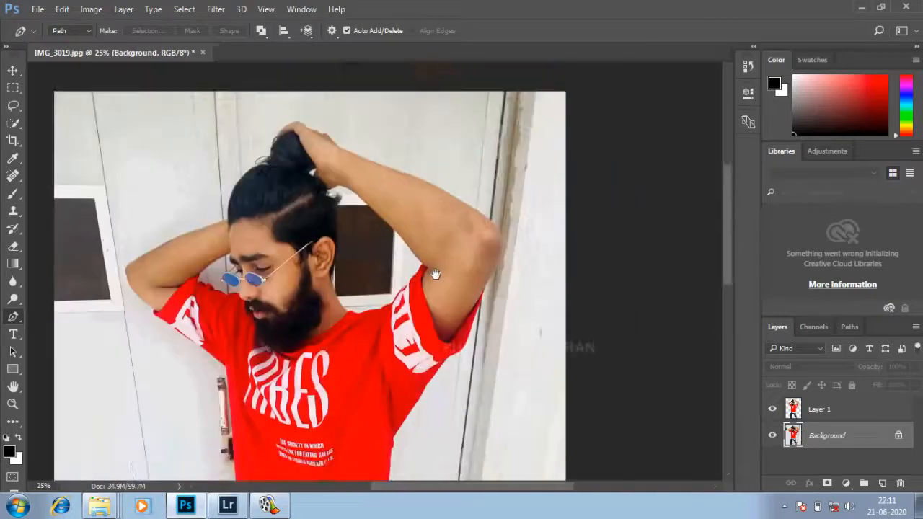
left_click(495, 117)
left_click(479, 247)
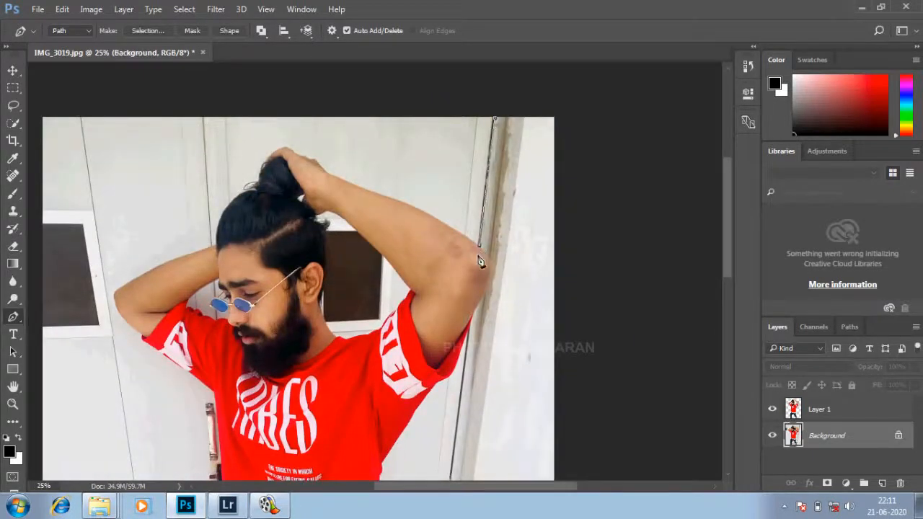
left_click(470, 326)
left_click_drag(447, 433, 464, 250)
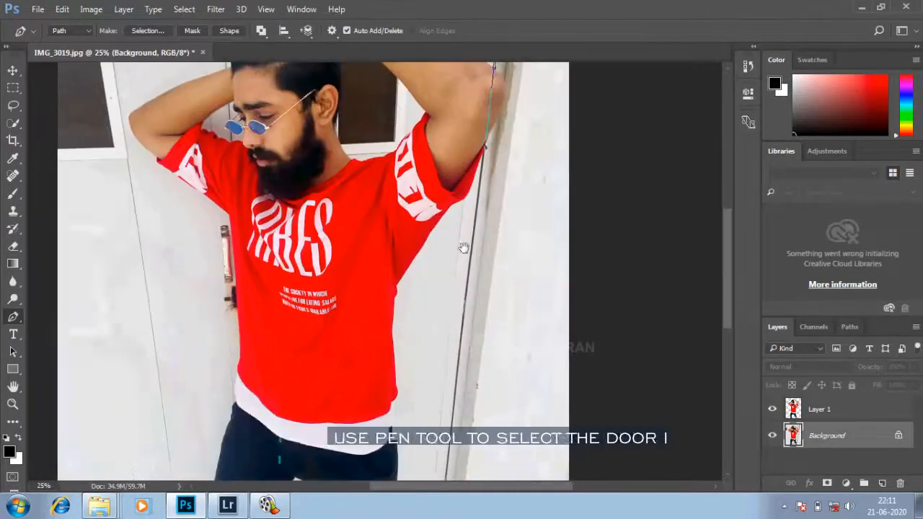
left_click(463, 328)
left_click_drag(459, 382, 496, 205)
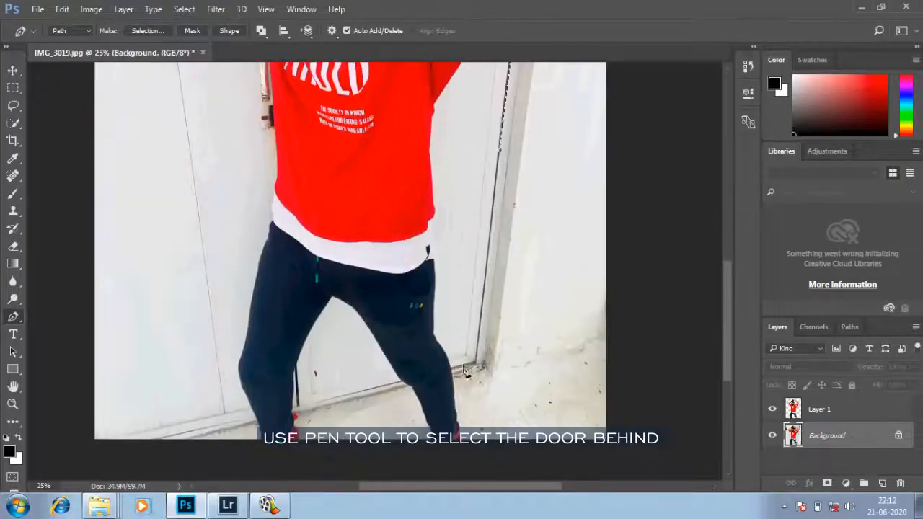
left_click(474, 362)
Step: Continue the path along the door's bottom edge, around the outside of the canvas and back to the starting point to close it
left_click(185, 441)
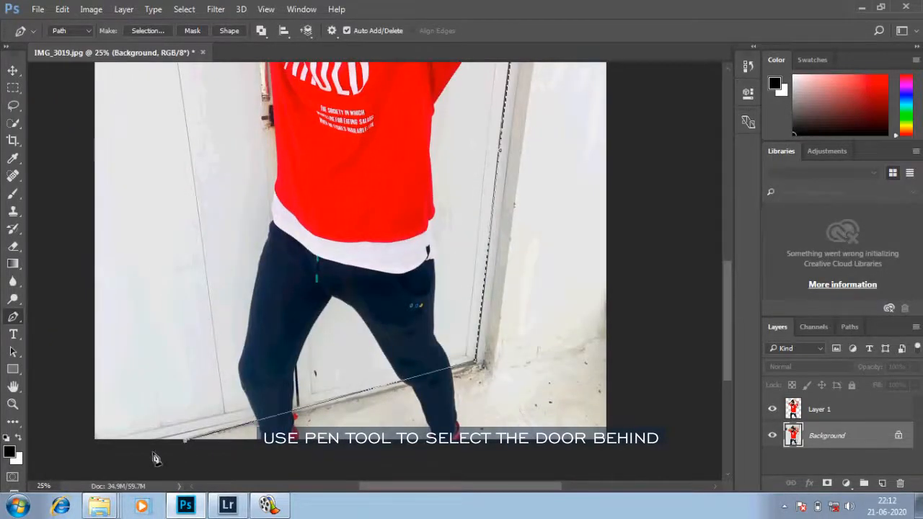
left_click(94, 459)
left_click(65, 354)
left_click_drag(71, 166, 115, 452)
left_click(116, 163)
left_click_drag(127, 148, 114, 280)
left_click(102, 243)
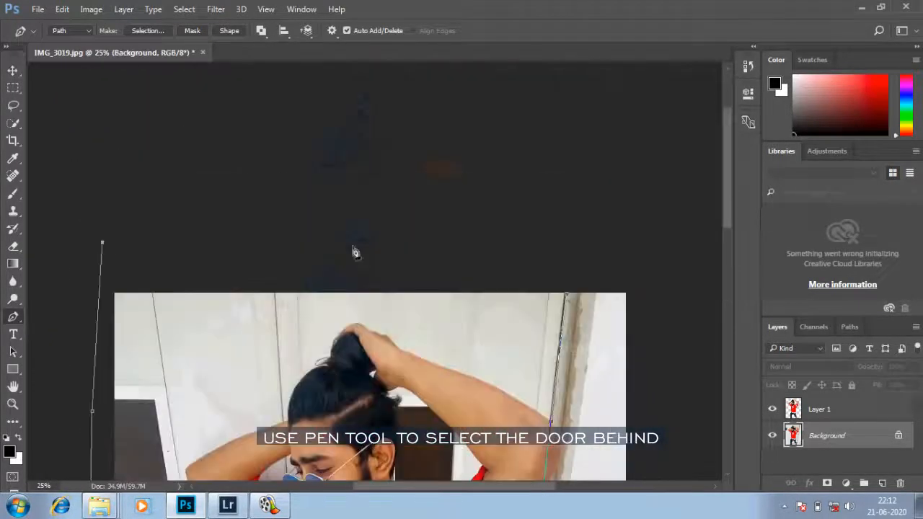
left_click(352, 247)
left_click(528, 253)
left_click(566, 294)
Step: Convert the closed door path into a selection
right_click(529, 319)
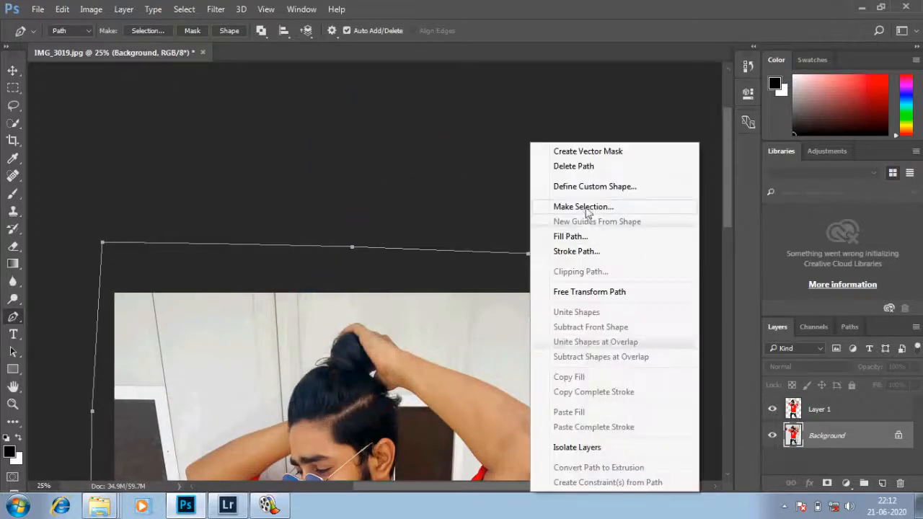
left_click(587, 209)
left_click(539, 142)
key("ctrl+minus")
key("ctrl+minus")
key("ctrl+minus")
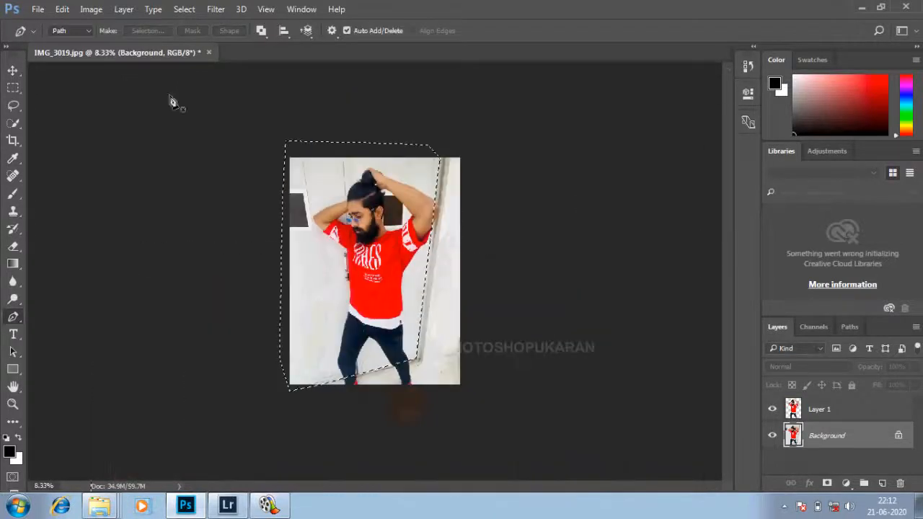
Step: Create a new empty layer above the Background layer, keeping the door selection active
key("m")
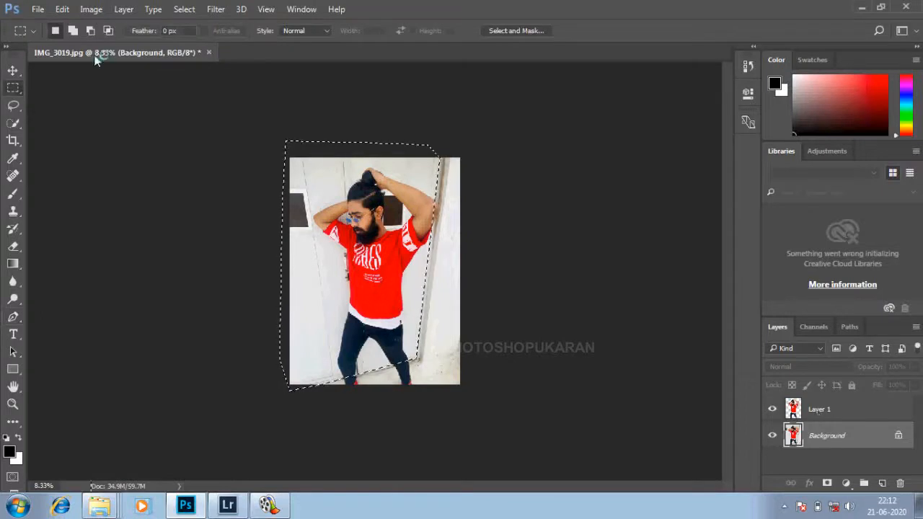
left_click(91, 8)
mouse_move(124, 8)
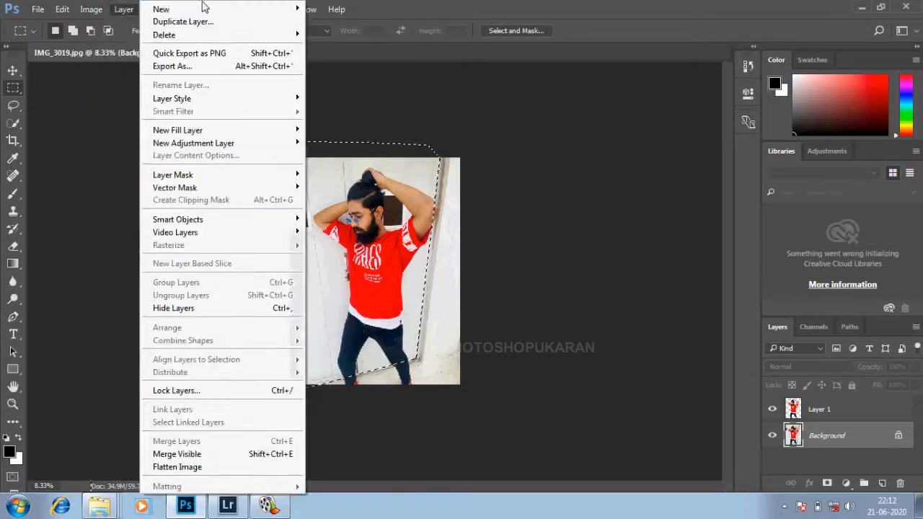
mouse_move(203, 8)
left_click(321, 10)
left_click(580, 155)
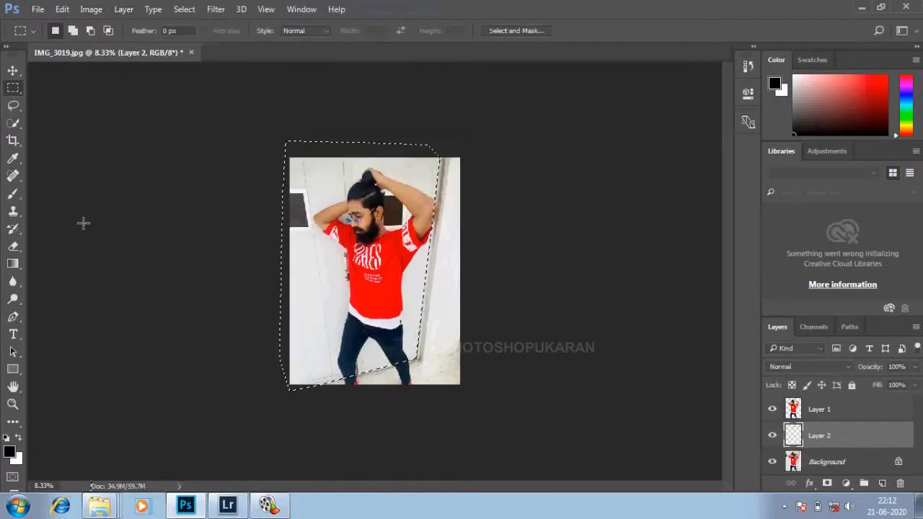
Step: Fill the door selection on Layer 2 with the yellow color f7e309
left_click(13, 263)
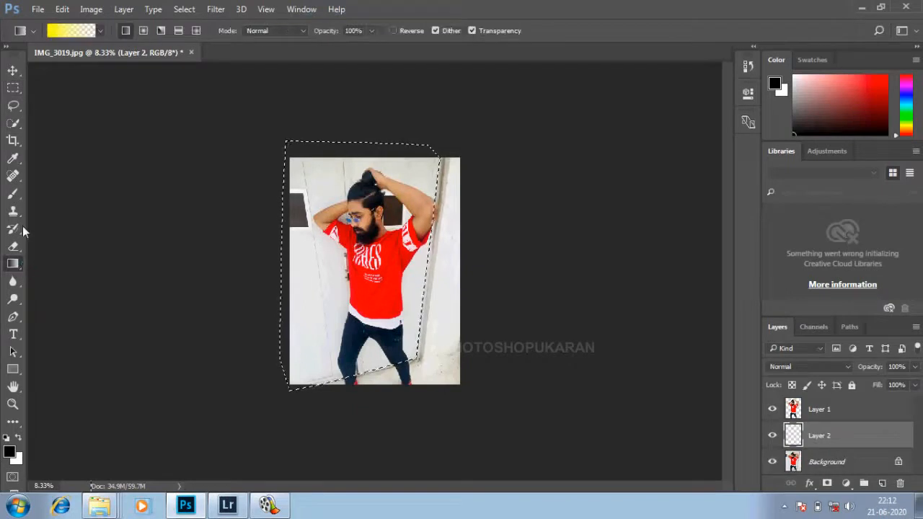
left_click(14, 195)
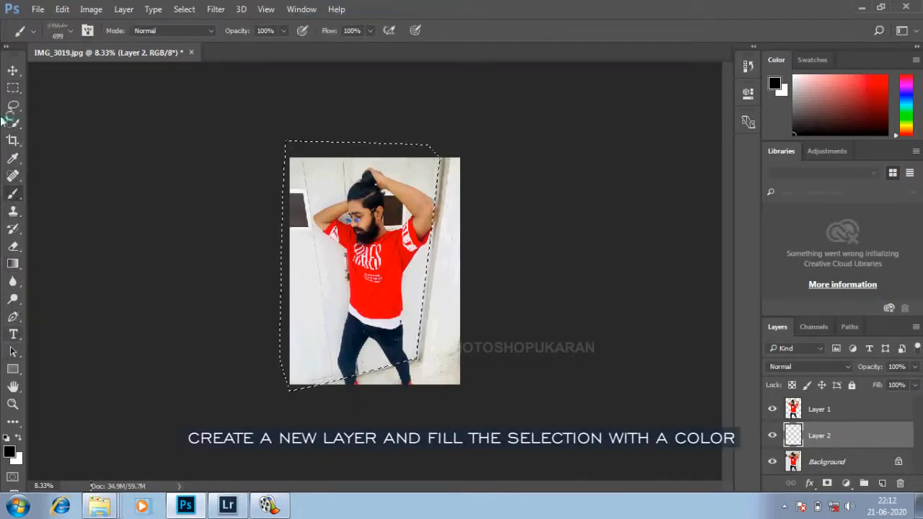
left_click(13, 87)
right_click(318, 174)
left_click(348, 370)
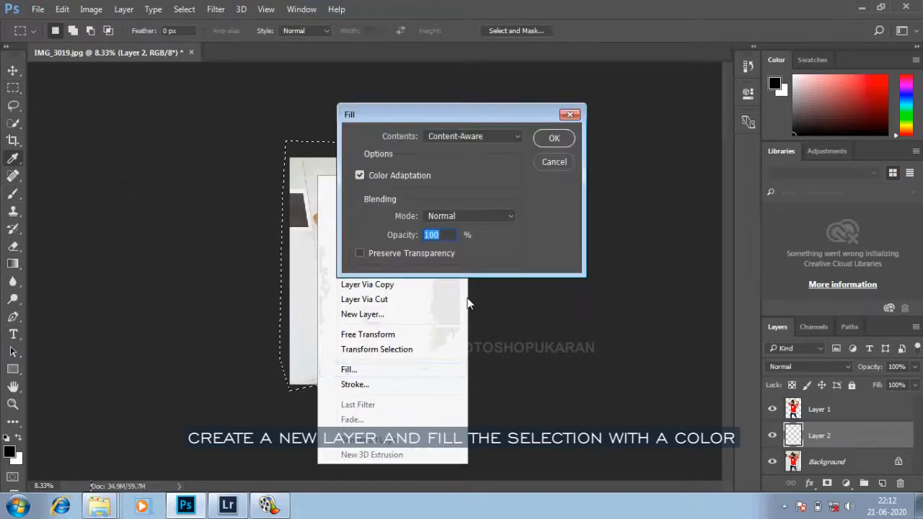
left_click(453, 138)
left_click(454, 168)
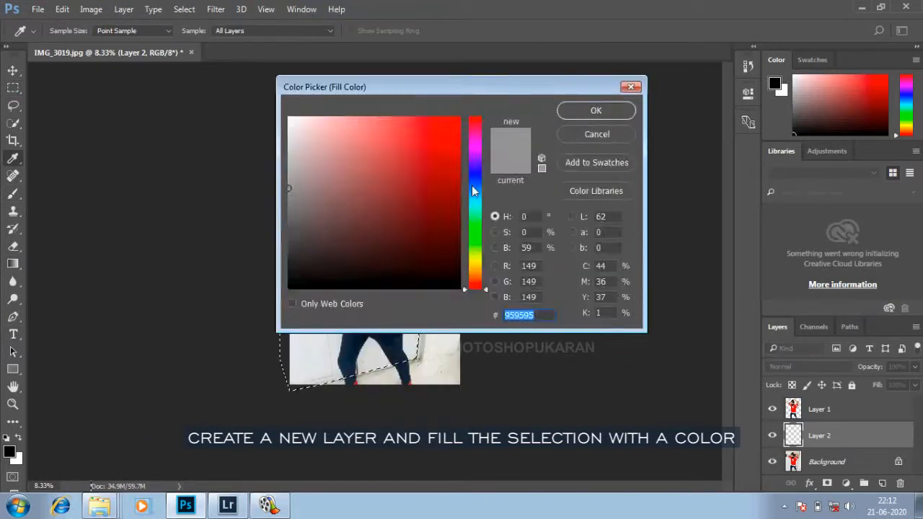
left_click(475, 262)
left_click(454, 121)
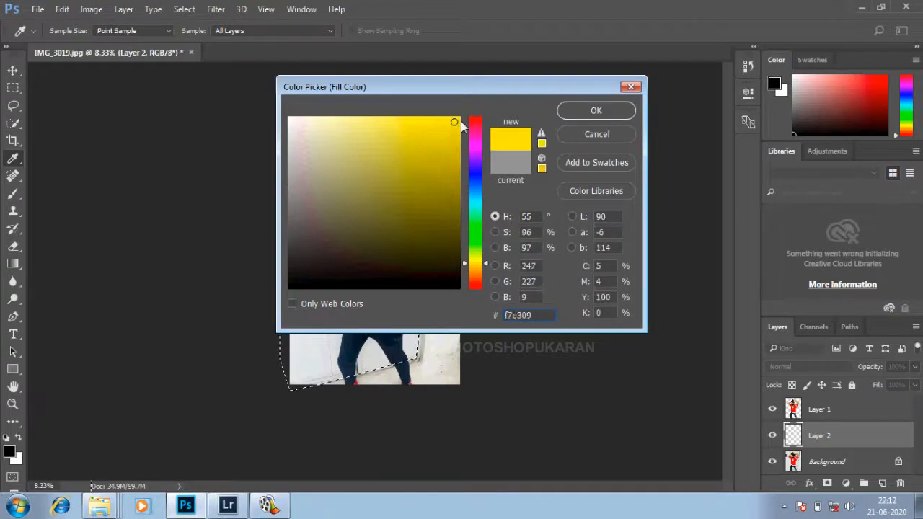
left_click(596, 110)
left_click(550, 137)
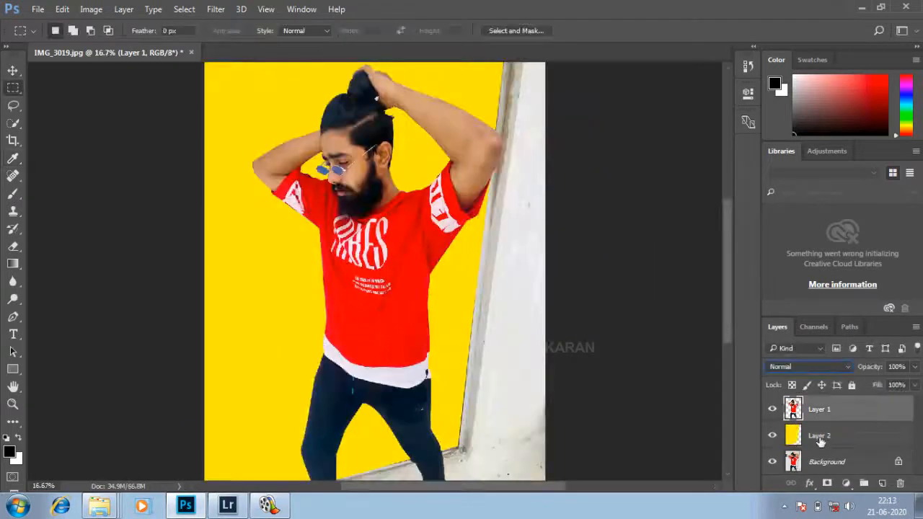
Step: Select the yellow Layer 2, try the Multiply blending mode and set it to Color Burn
left_click(815, 438)
left_click(811, 365)
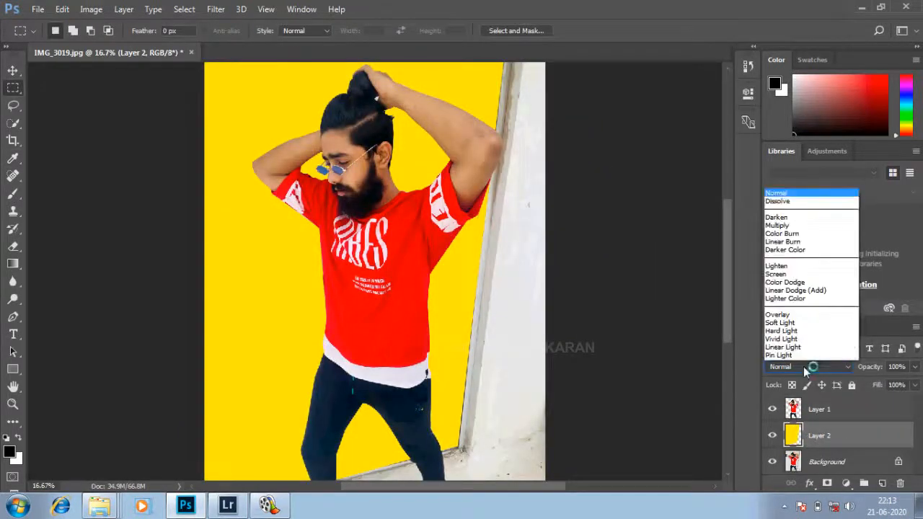
left_click(783, 137)
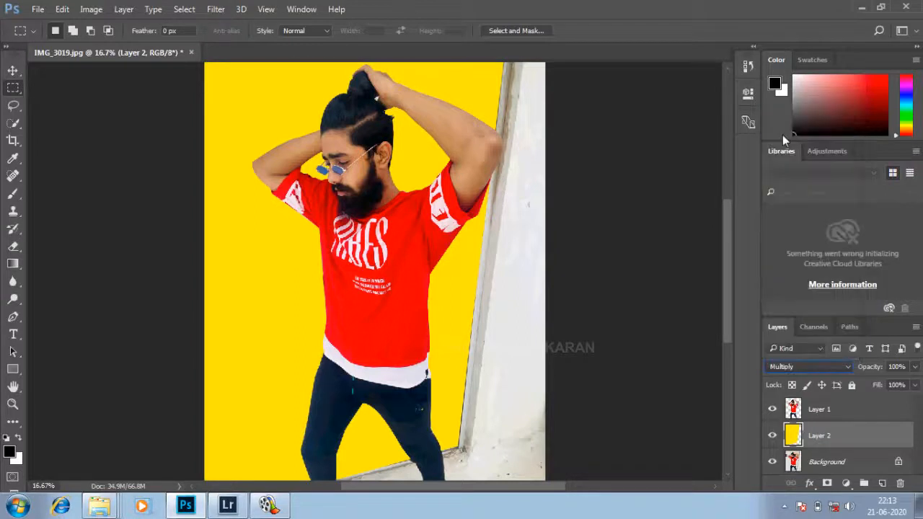
left_click(809, 366)
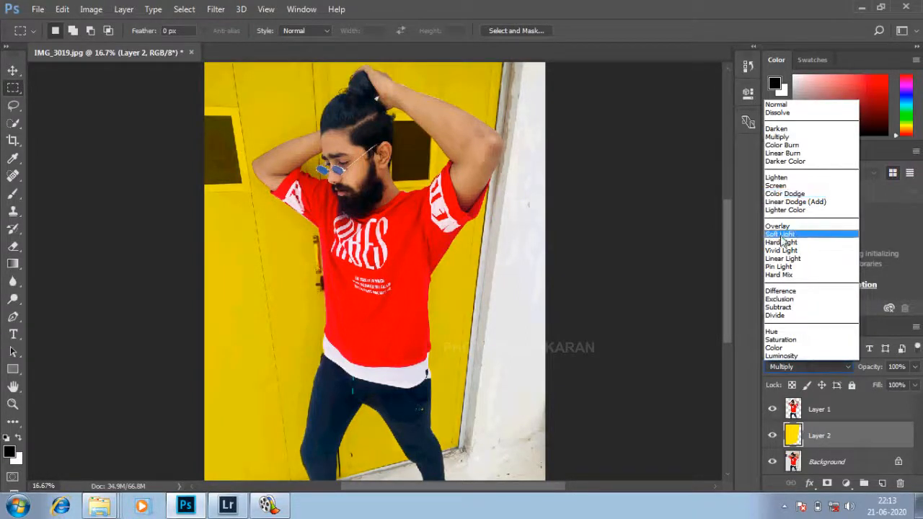
left_click(782, 145)
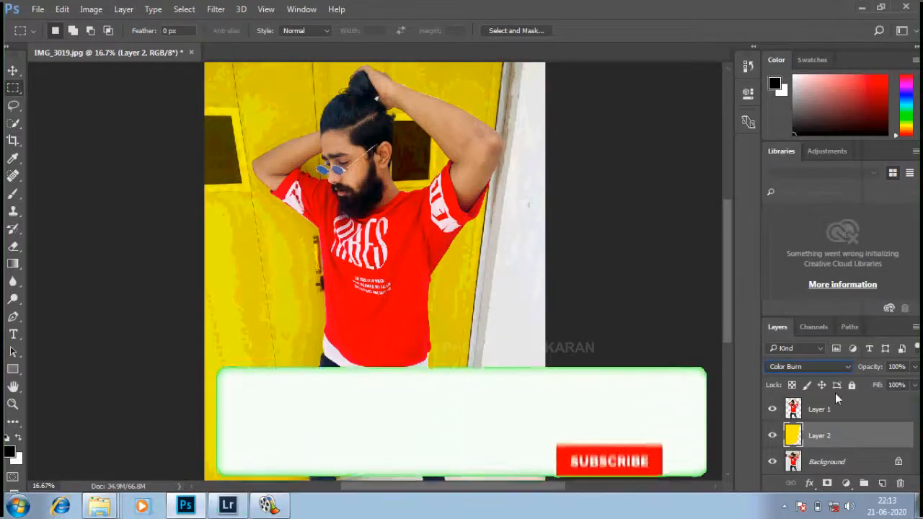
Step: Try other blending modes on Layer 2, including Linear Burn and Screen, and return to Color Burn
scroll(800, 363, "down", 1)
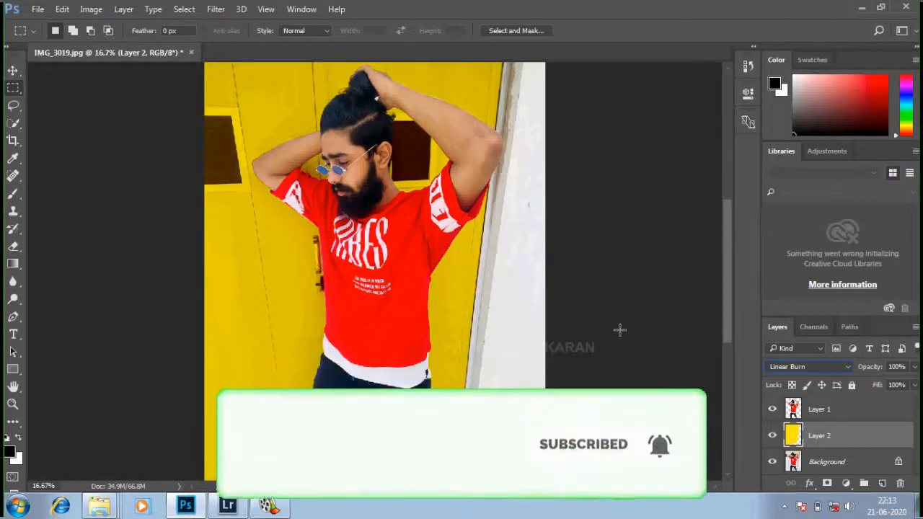
scroll(788, 366, "down", 5)
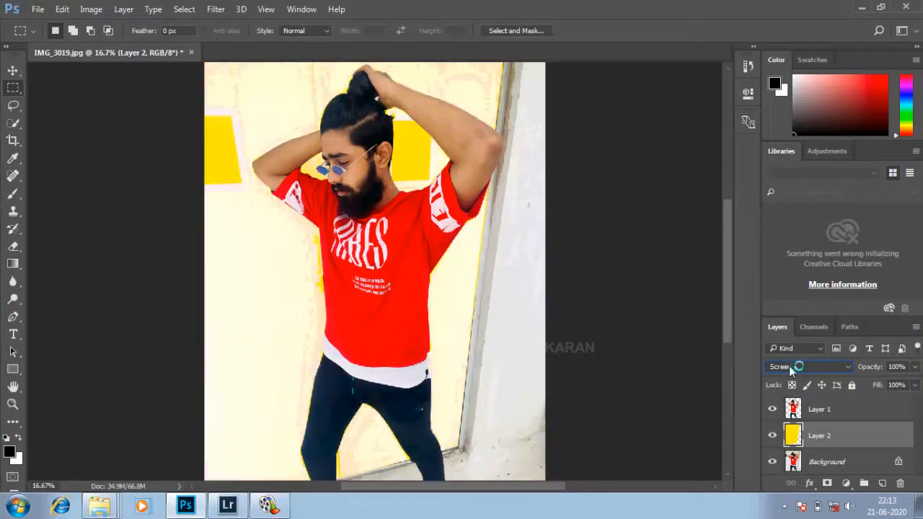
scroll(789, 367, "up", 11)
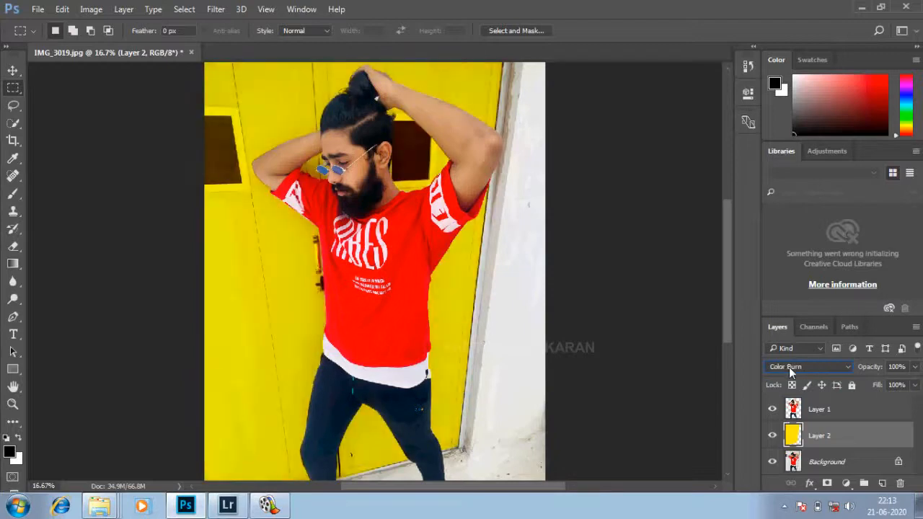
scroll(788, 367, "down", 4)
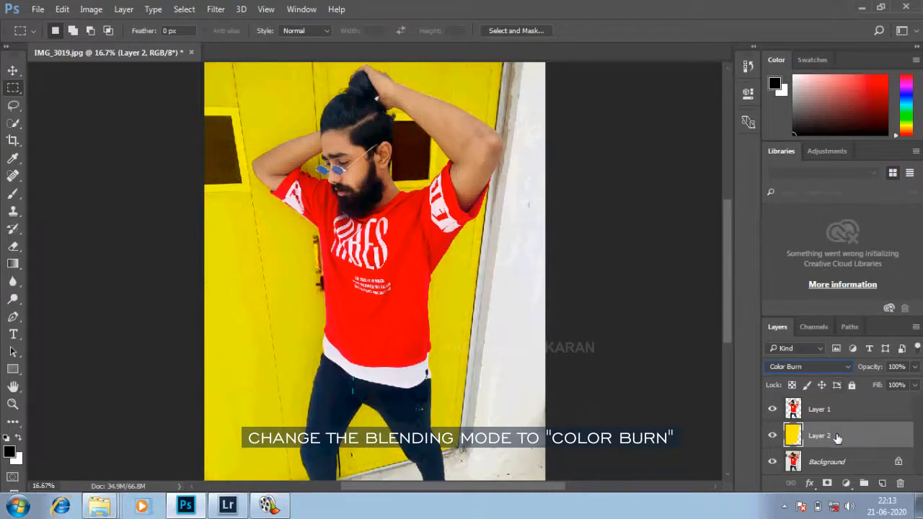
Step: Recolor the door fill on Layer 2 to turquoise with a Hue/Saturation adjustment, setting Hue to +117
left_click(91, 9)
mouse_move(112, 43)
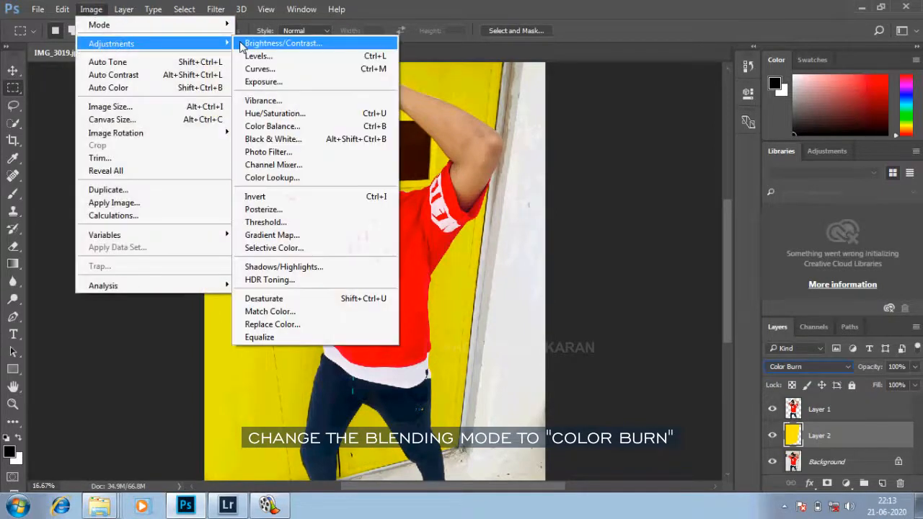
left_click(273, 113)
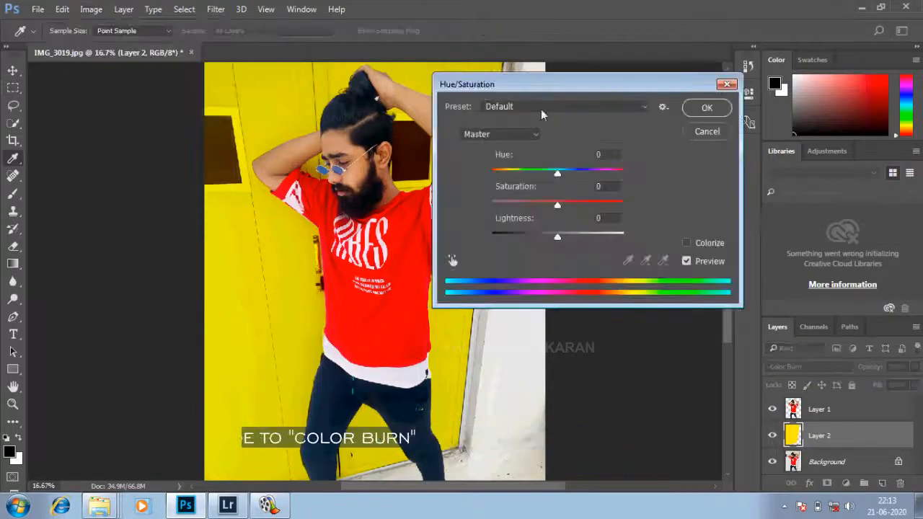
left_click_drag(551, 84, 667, 62)
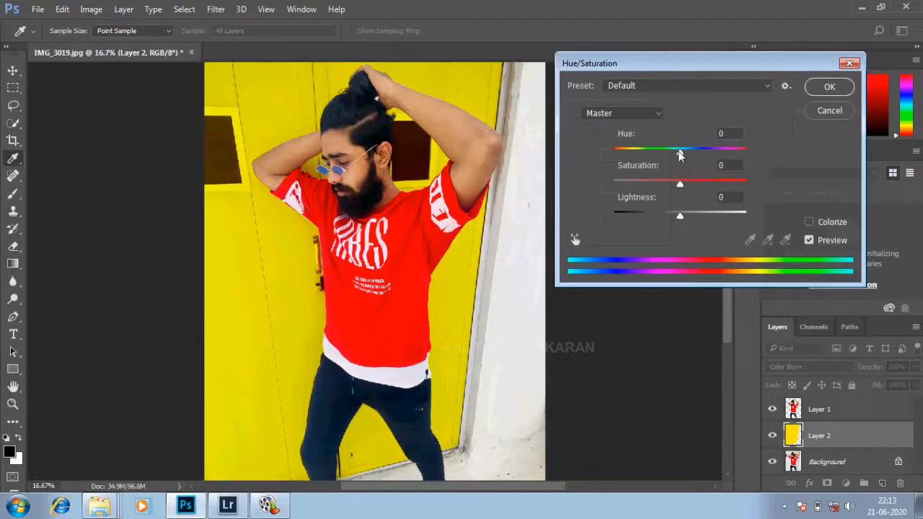
left_click_drag(680, 155, 729, 154)
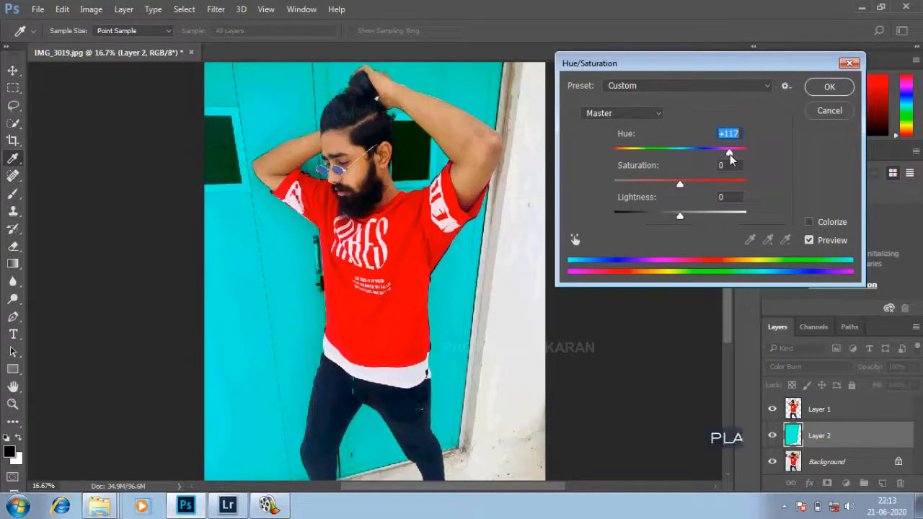
left_click(827, 90)
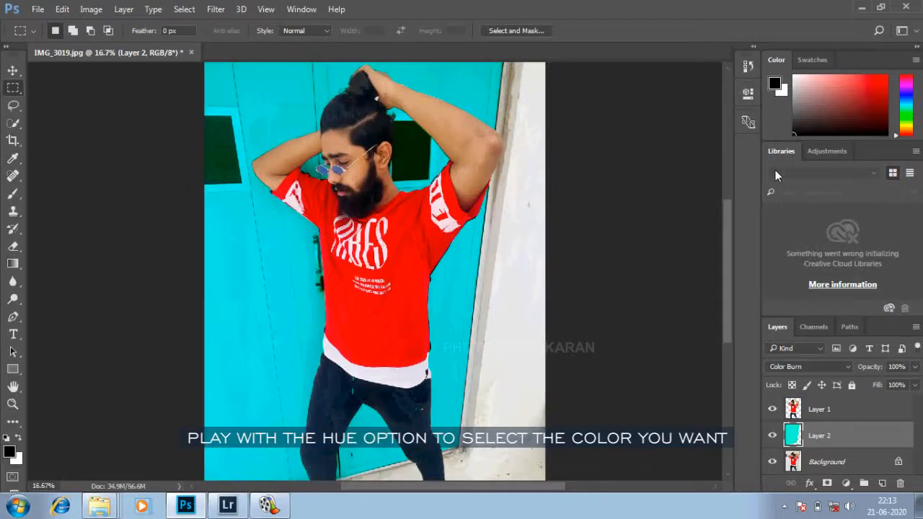
right_click(828, 438)
key("Escape")
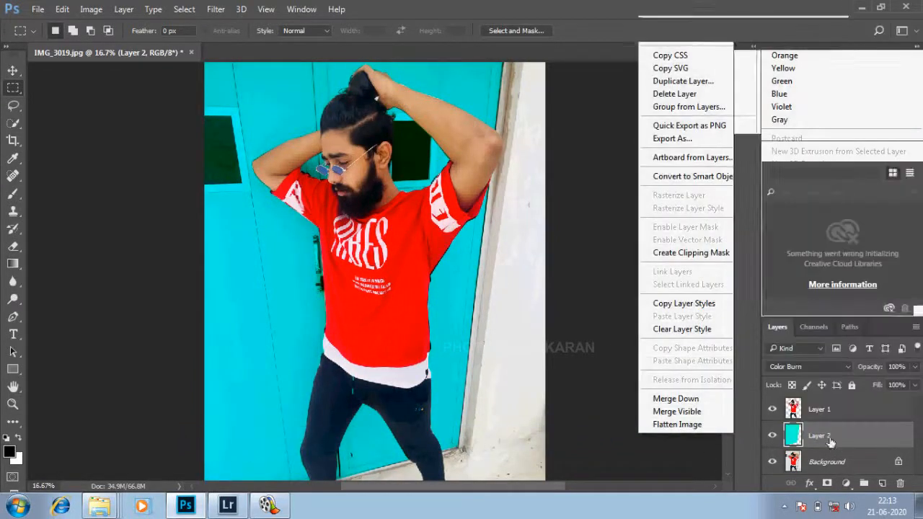
Step: Export the recolored image from Photoshop, open IMG_3019111.jpg in Lightroom's Library and examine the model up close
left_click(37, 8)
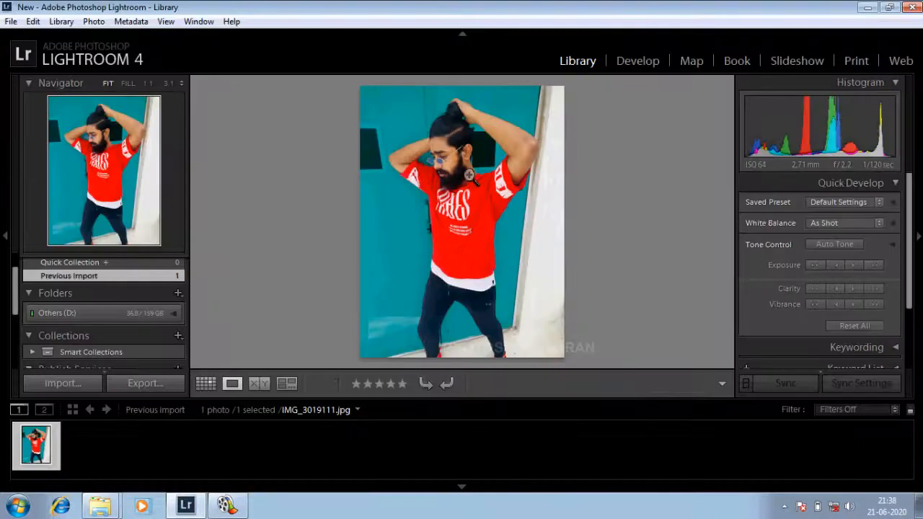
left_click(470, 175)
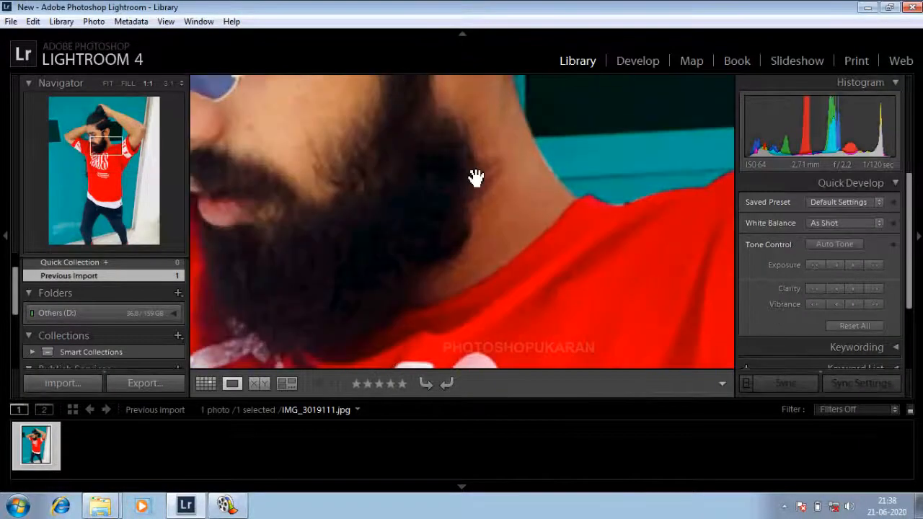
left_click(486, 186)
left_click(441, 141)
left_click(429, 213)
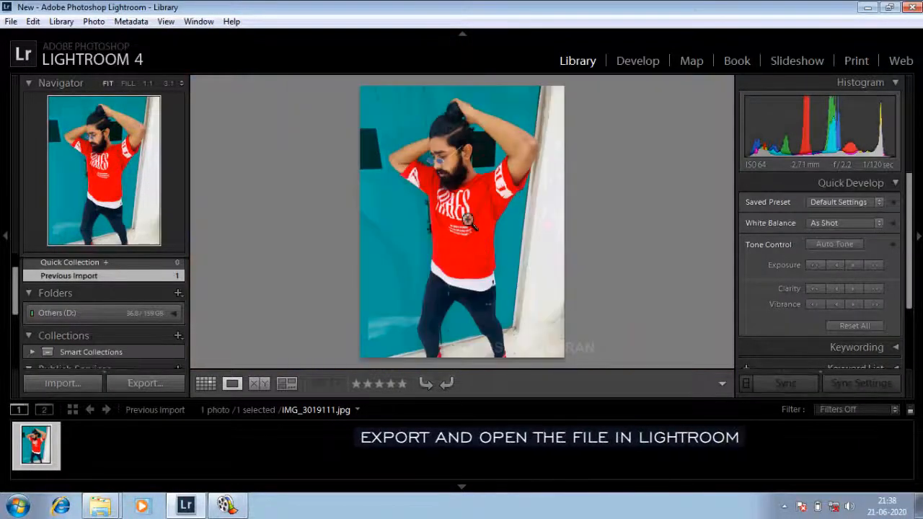
left_click(495, 221)
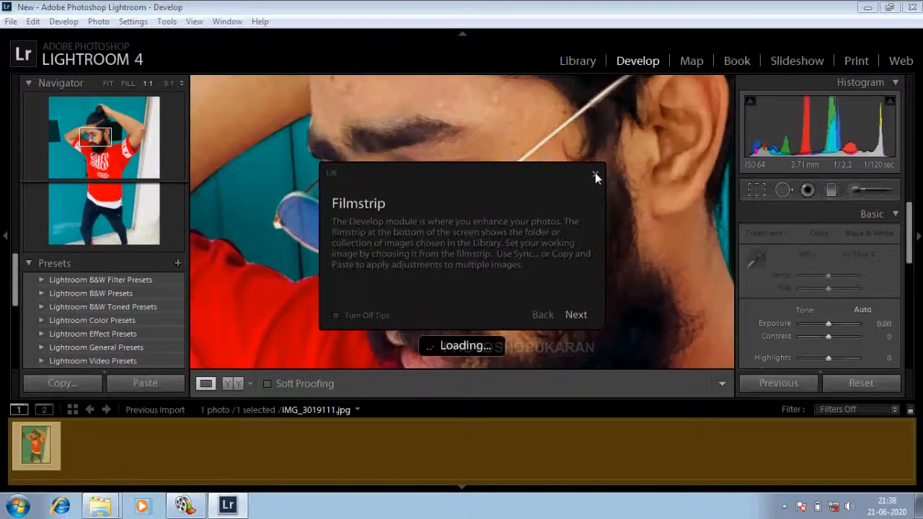
Step: Dismiss the Develop module tips and set the photo's Clarity to +51 and Exposure to +0.20
left_click(595, 173)
left_click_drag(910, 247, 901, 298)
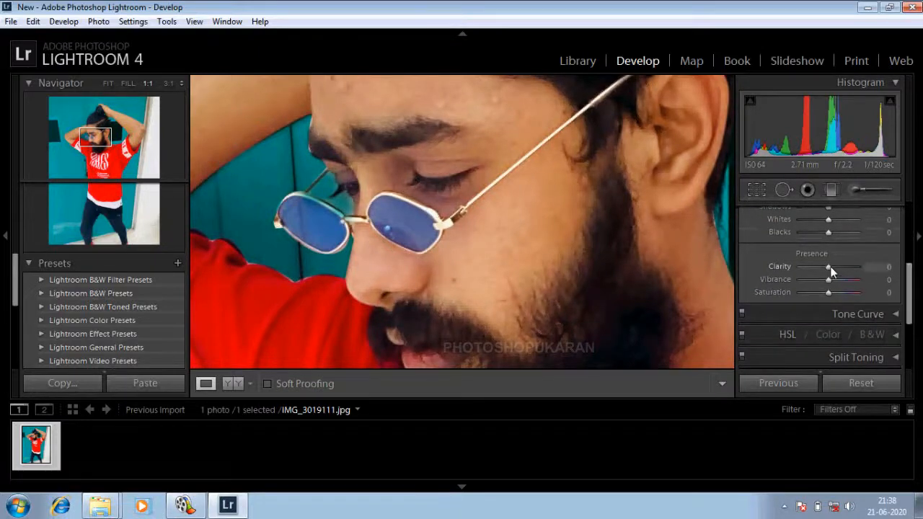
left_click_drag(829, 267, 845, 276)
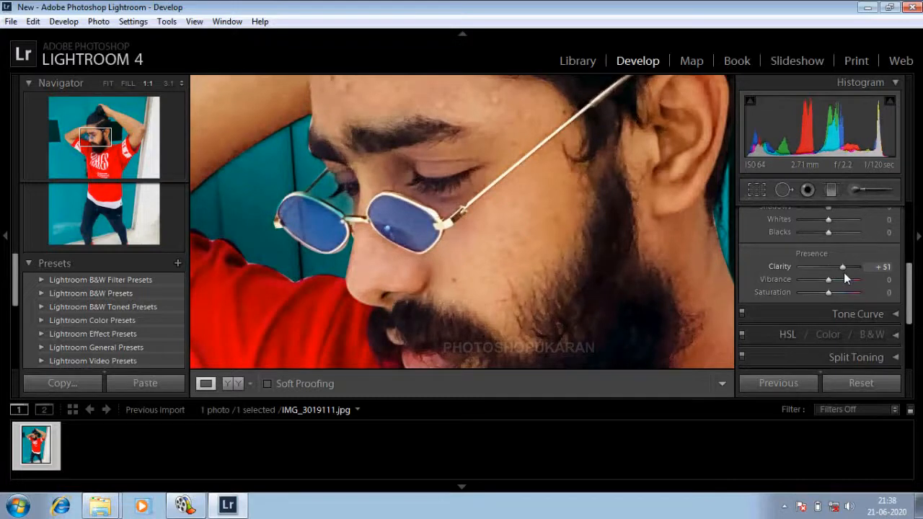
left_click_drag(909, 290, 883, 241)
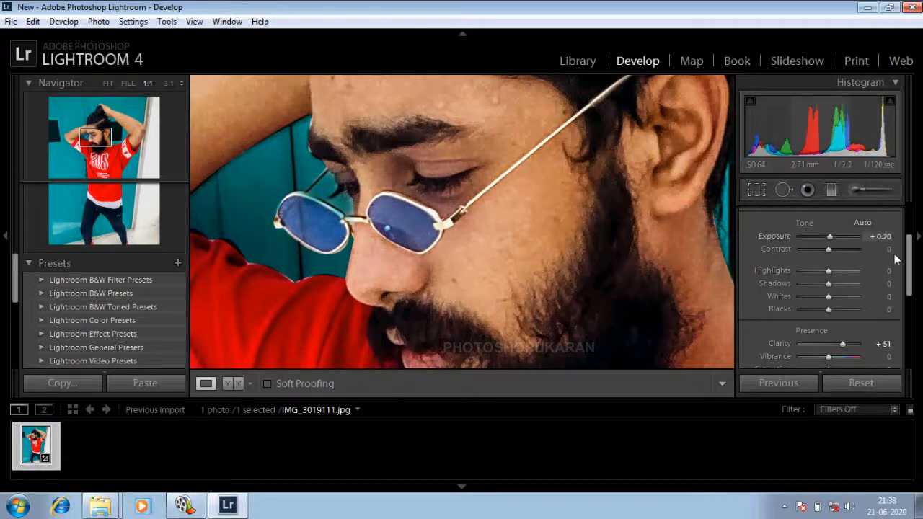
Step: Adjust the HSL Luminance values, setting Red to +16, Orange to +9 and Blue to −34
scroll(891, 253, "down", 4)
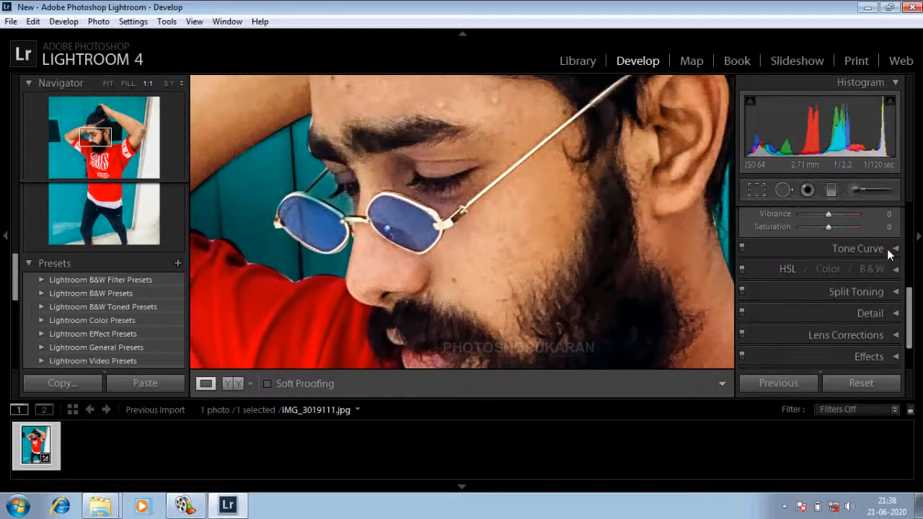
left_click(891, 249)
scroll(894, 289, "down", 4)
left_click(894, 290)
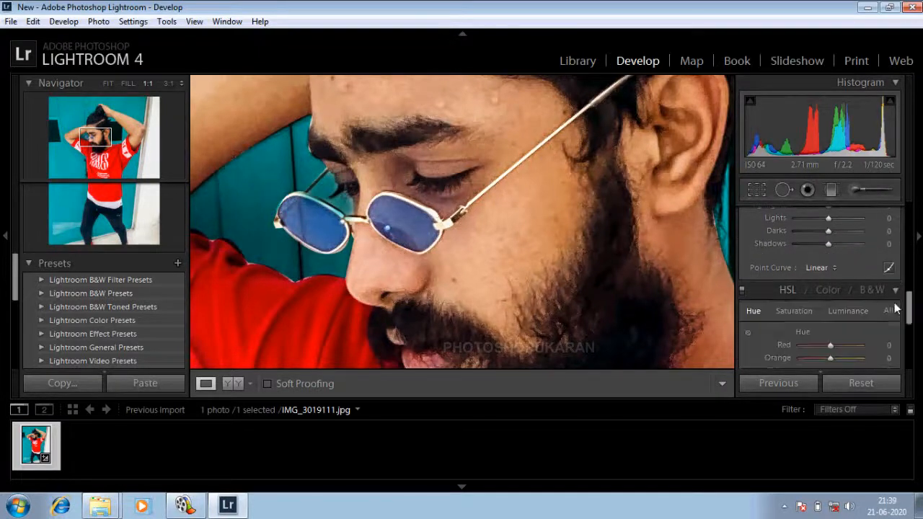
scroll(894, 308, "down", 5)
scroll(848, 238, "up", 1)
left_click(848, 217)
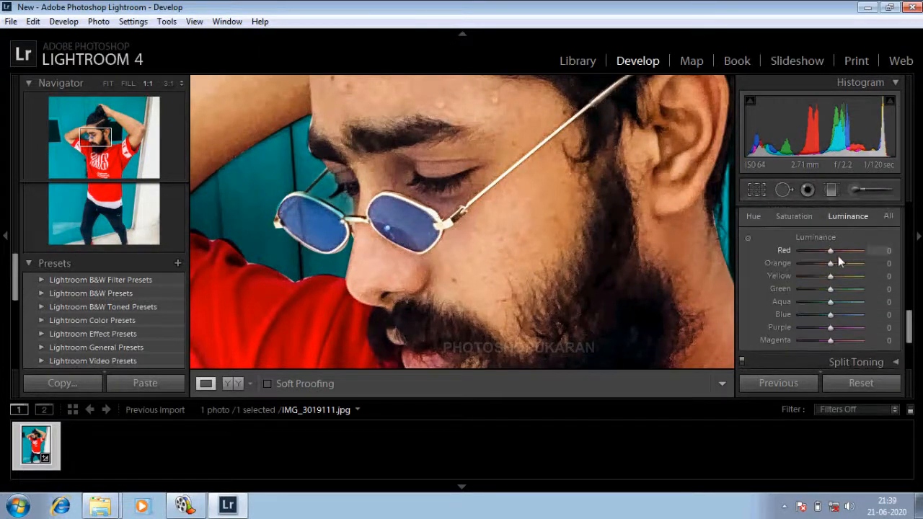
left_click_drag(833, 251, 834, 266)
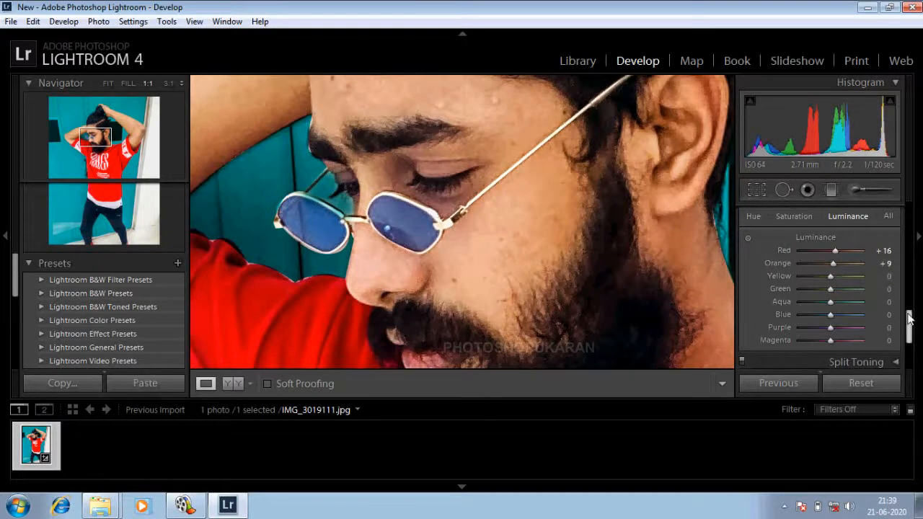
left_click_drag(830, 318, 820, 318)
Step: Smooth the model's skin with Noise Reduction, setting Luminance to 67 and Detail to 66
scroll(909, 319, "down", 3)
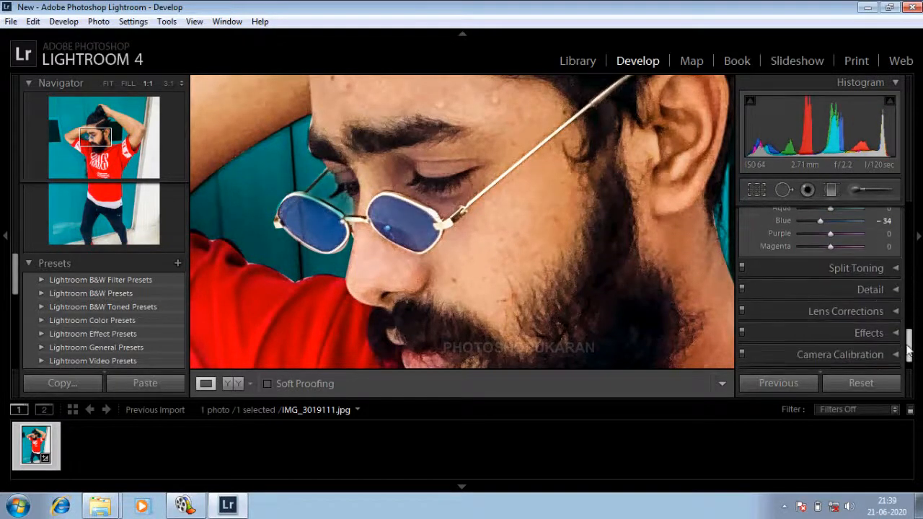
left_click(881, 292)
left_click(457, 232)
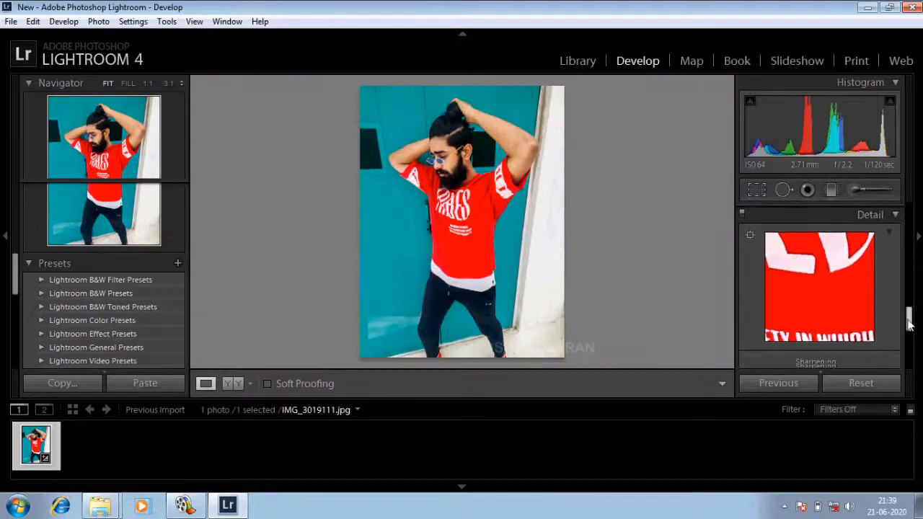
left_click_drag(501, 155, 727, 308)
scroll(801, 320, "down", 3)
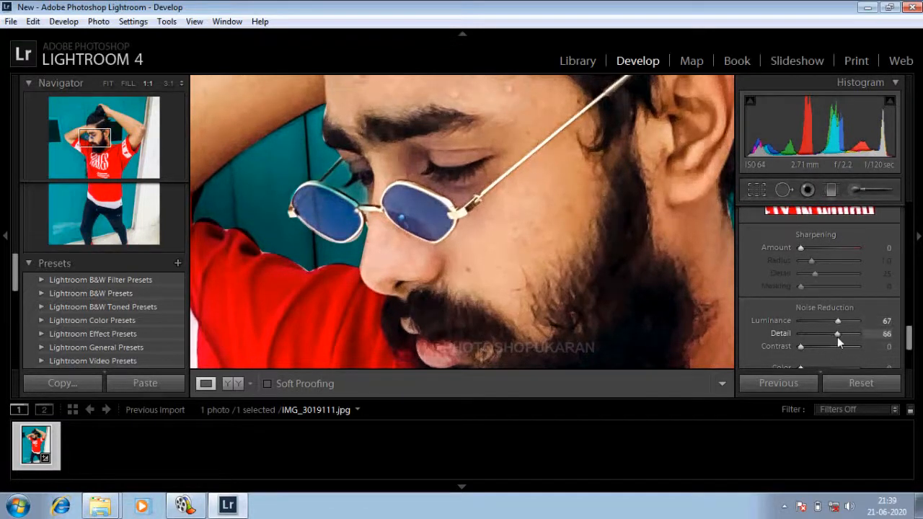
Step: Set Blacks to −39 and compare the model's face close up with the full photo
left_click_drag(909, 341, 908, 236)
left_click_drag(827, 257, 817, 256)
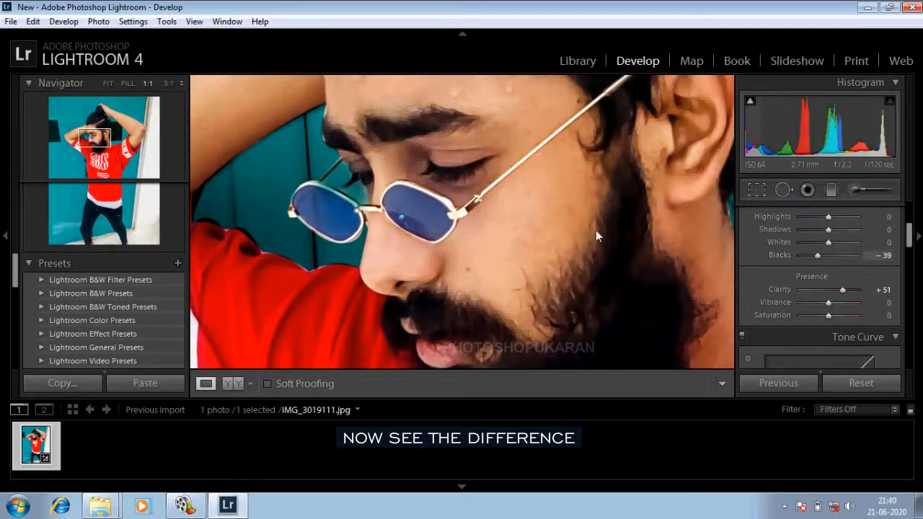
left_click(541, 258)
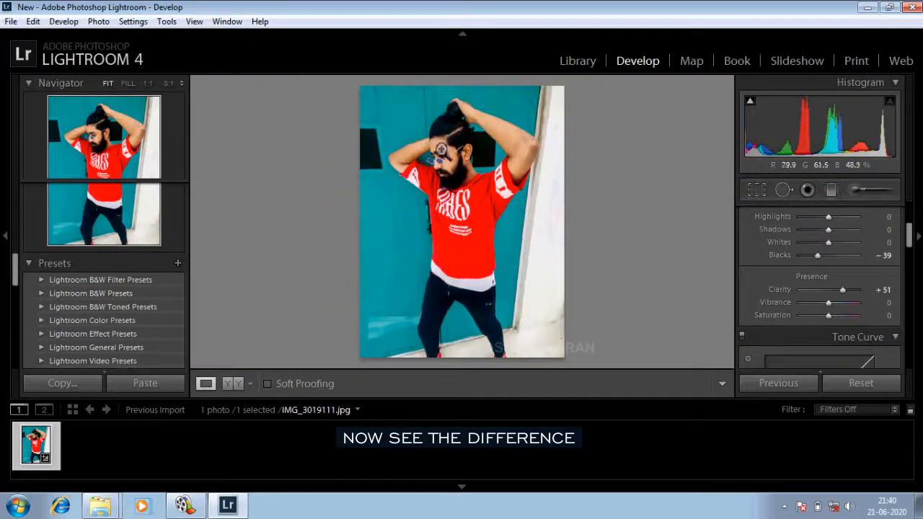
left_click(441, 147)
left_click(518, 176)
Step: Set the white balance to Temp +5 and Tint +15 and check the skin tone on the face
left_click_drag(908, 236, 909, 225)
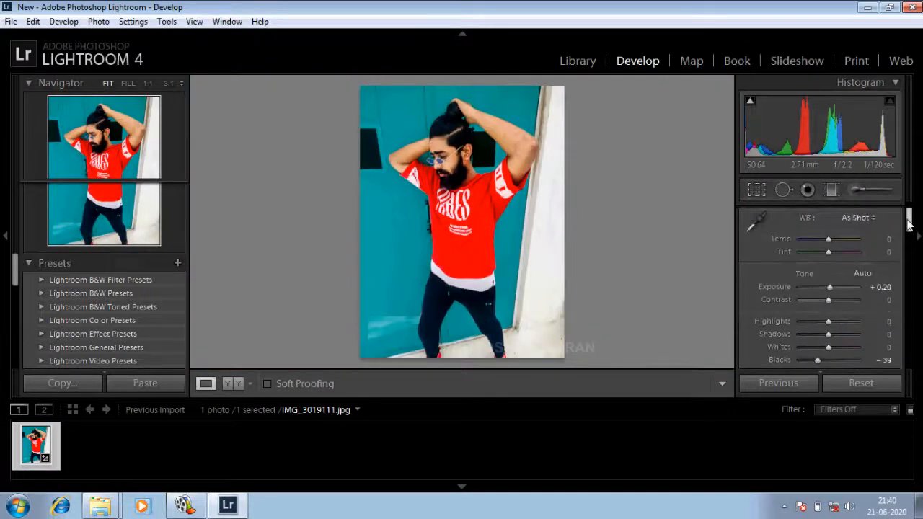
mouse_move(829, 238)
left_mouse_down()
mouse_move(823, 253)
mouse_move(837, 252)
left_mouse_up()
left_click(451, 153)
left_click_drag(451, 154, 529, 153)
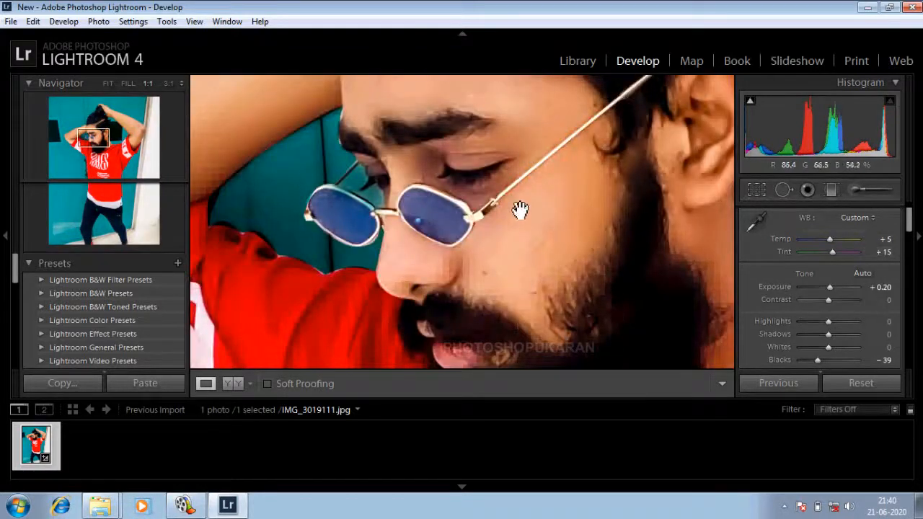
left_click_drag(530, 238, 443, 237)
left_click(453, 240)
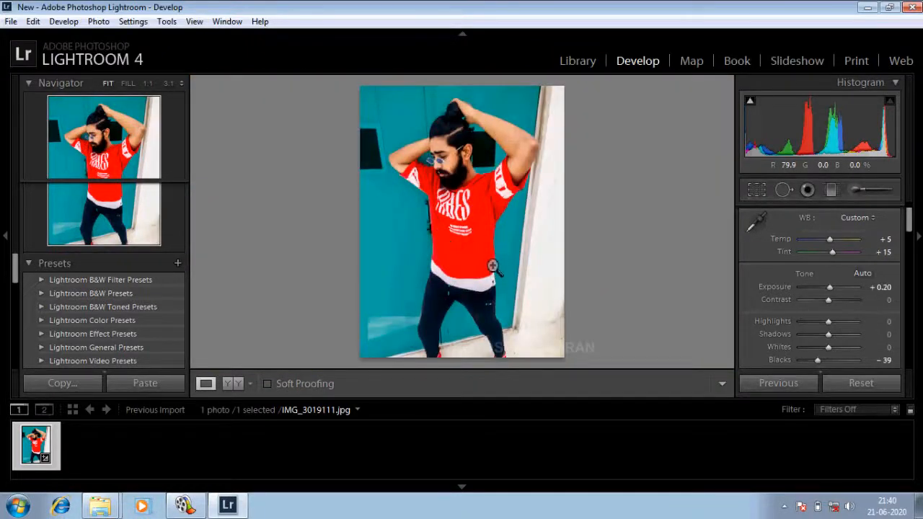
Step: Set Highlights to −49 and raise the Darks region of the tone curve, checking the face up close
left_click_drag(909, 225, 910, 232)
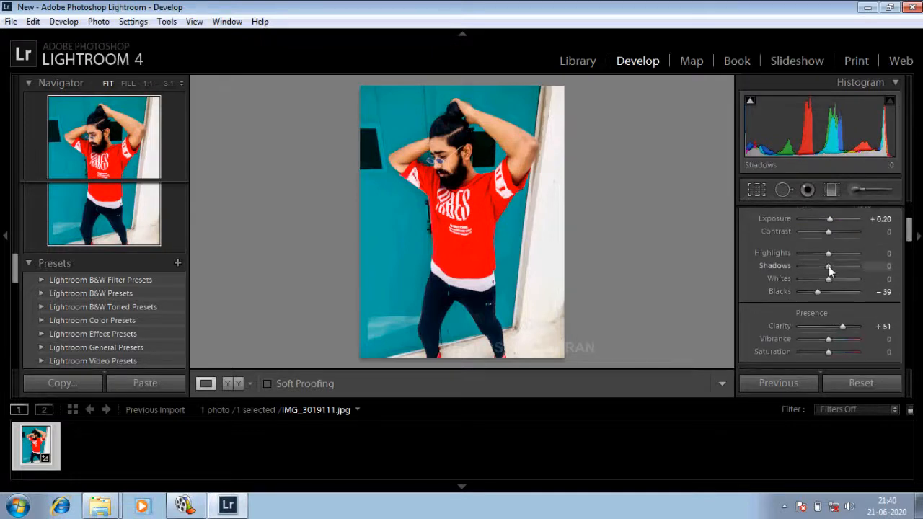
left_click_drag(827, 253, 813, 252)
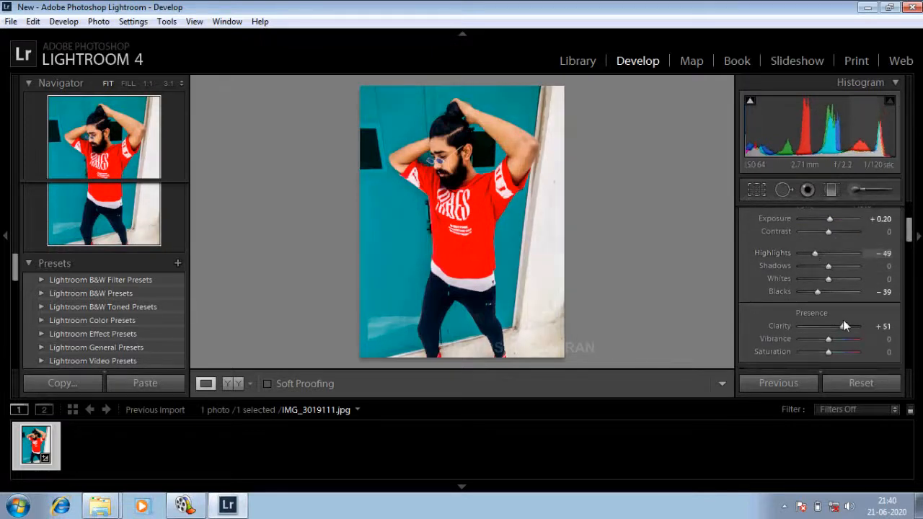
left_click_drag(909, 228, 911, 258)
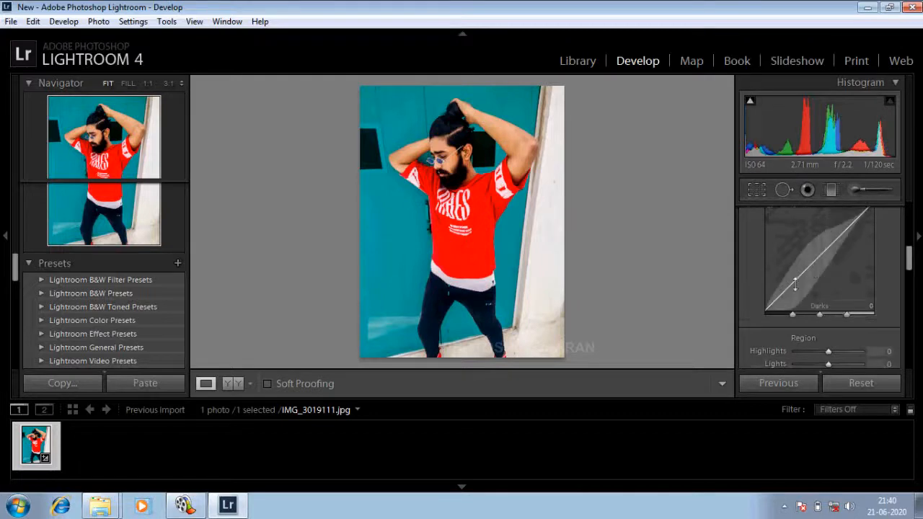
left_click_drag(796, 279, 795, 269)
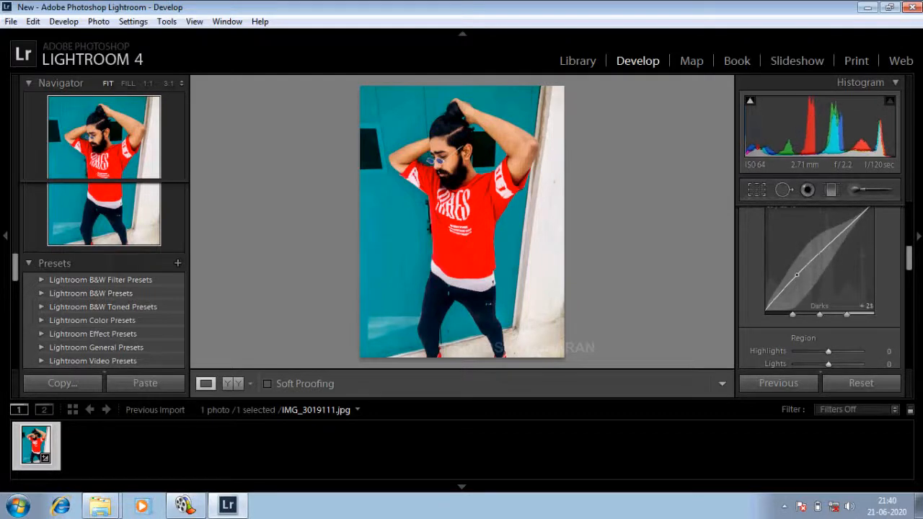
left_click(461, 165)
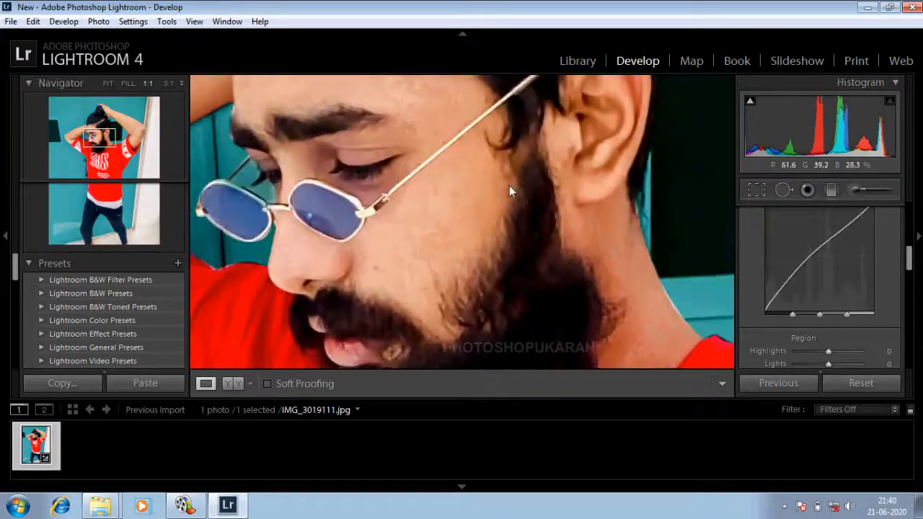
left_click(461, 164)
Step: Darken the photo's edges with a Highlight Priority post-crop vignette, setting its Amount to −17
scroll(829, 315, "down", 3)
scroll(829, 315, "down", 10)
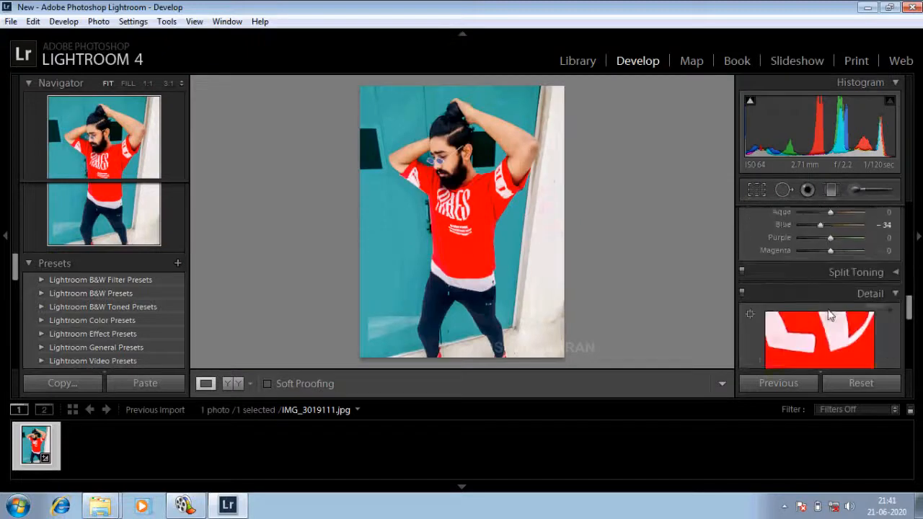
left_click(872, 307)
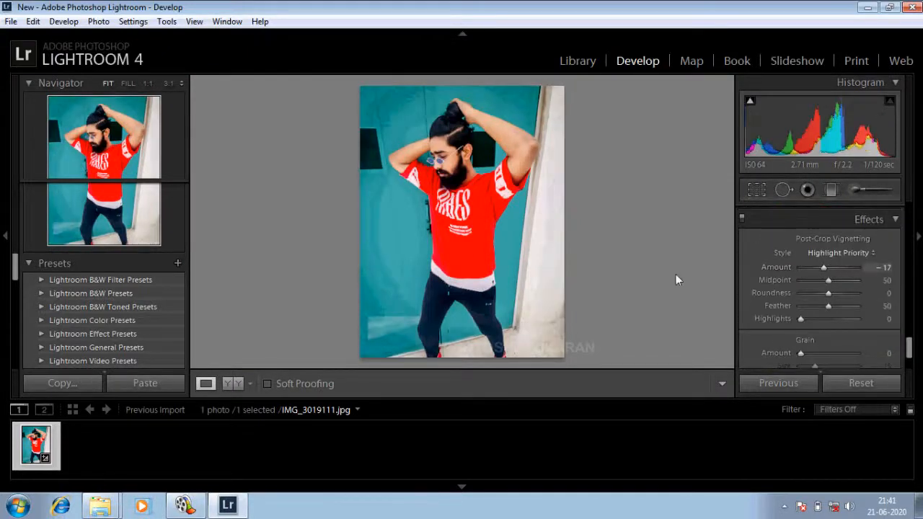
scroll(815, 288, "down", 2)
Step: Export the edited photo from Lightroom
left_click(11, 21)
left_click(43, 185)
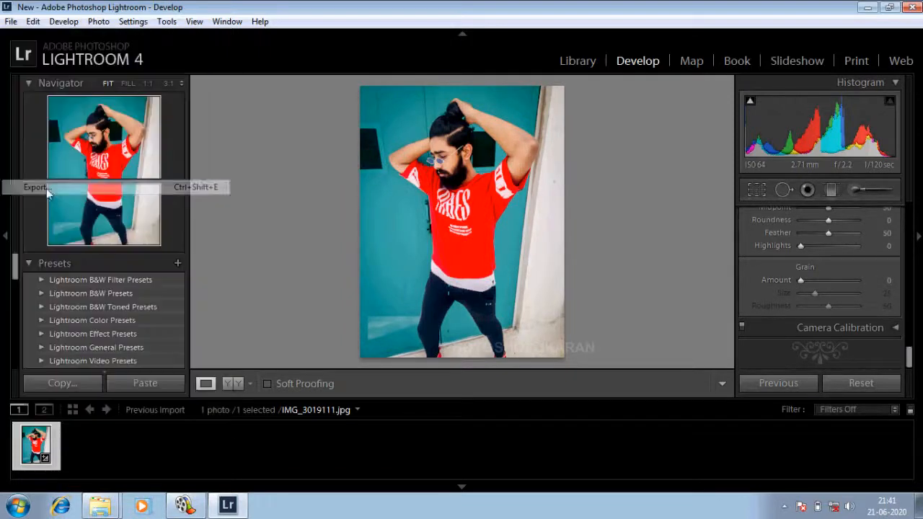
left_click(654, 409)
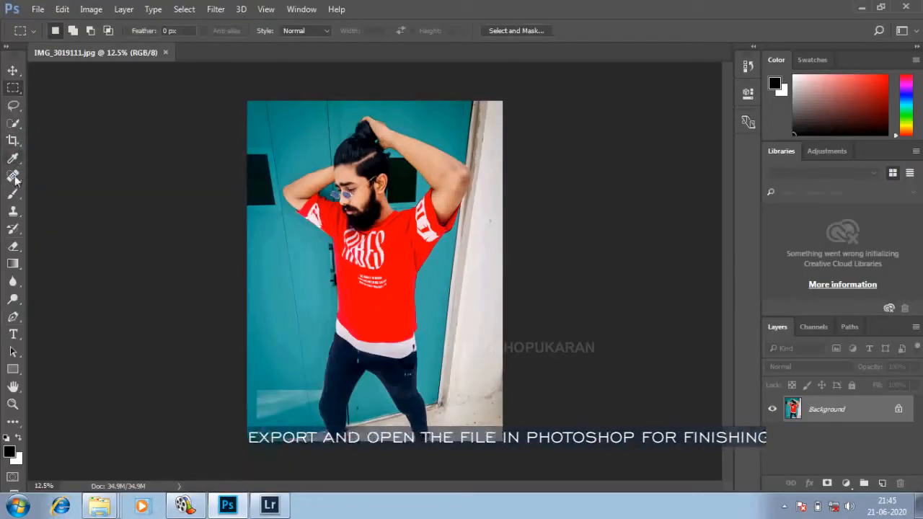
Step: Switch to Photoshop with the exported photo and choose the foreground-to-transparent preset for the Gradient tool
left_click(13, 263)
left_click(77, 32)
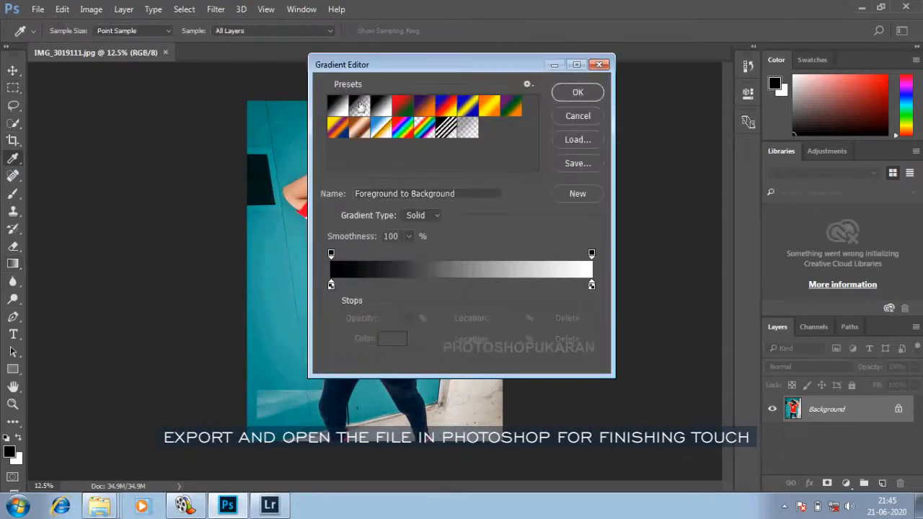
left_click(358, 106)
Step: Set the gradient's color stop at location 0% to yellow f9f60a
left_click(331, 285)
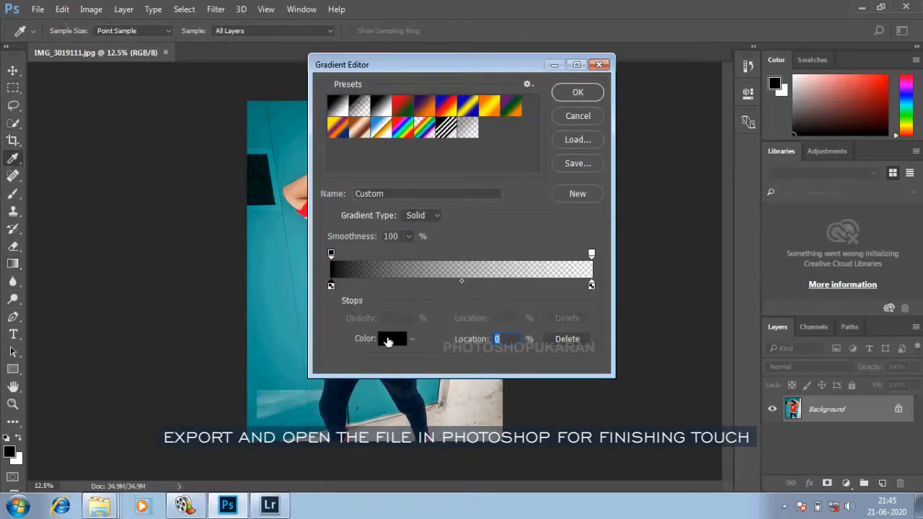
left_click(389, 339)
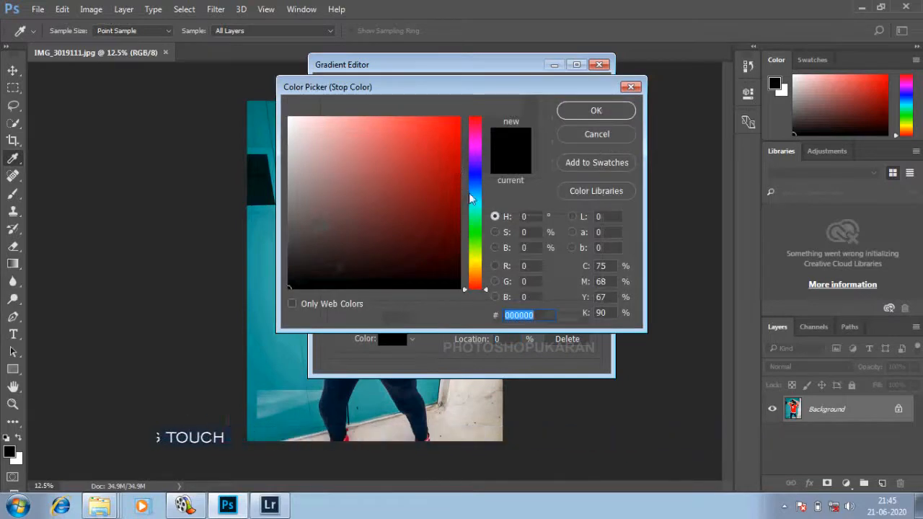
left_click(475, 264)
left_click(459, 131)
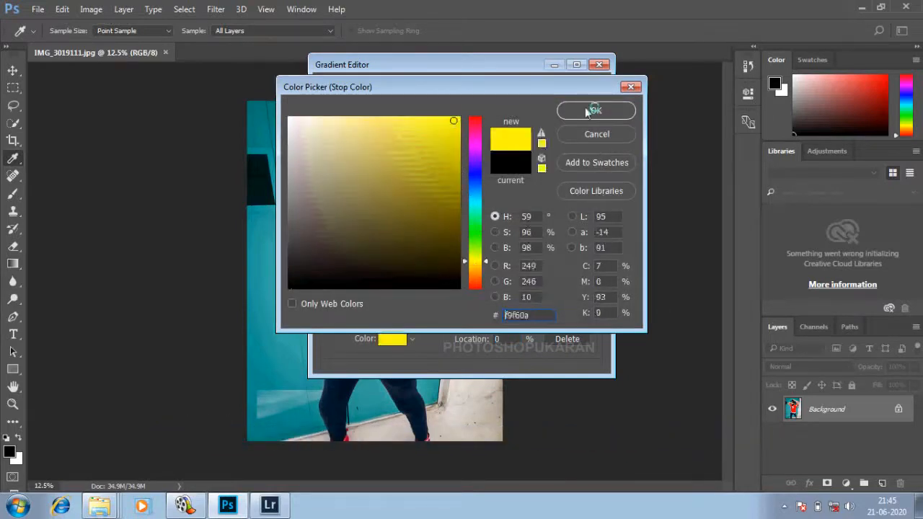
left_click(597, 110)
Step: Set the gradient's color stop at location 100% to bright yellow
left_click(591, 285)
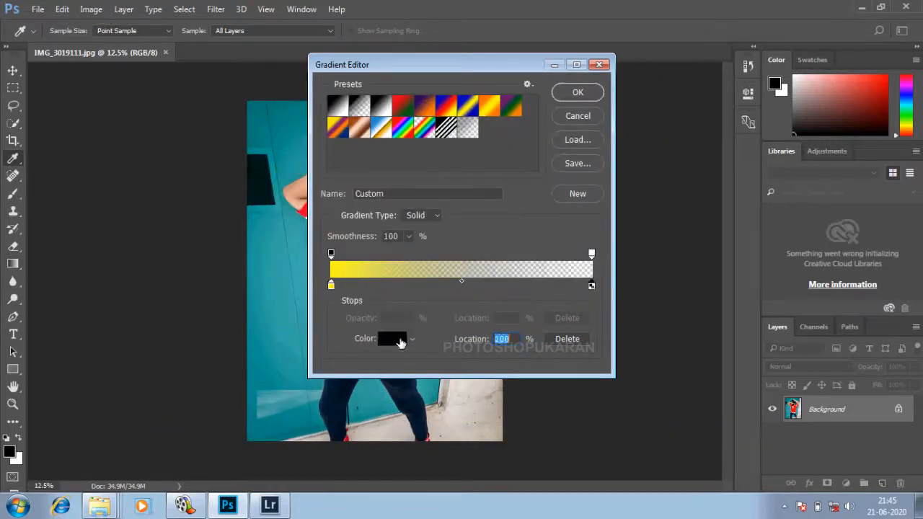
left_click(398, 340)
left_click(475, 261)
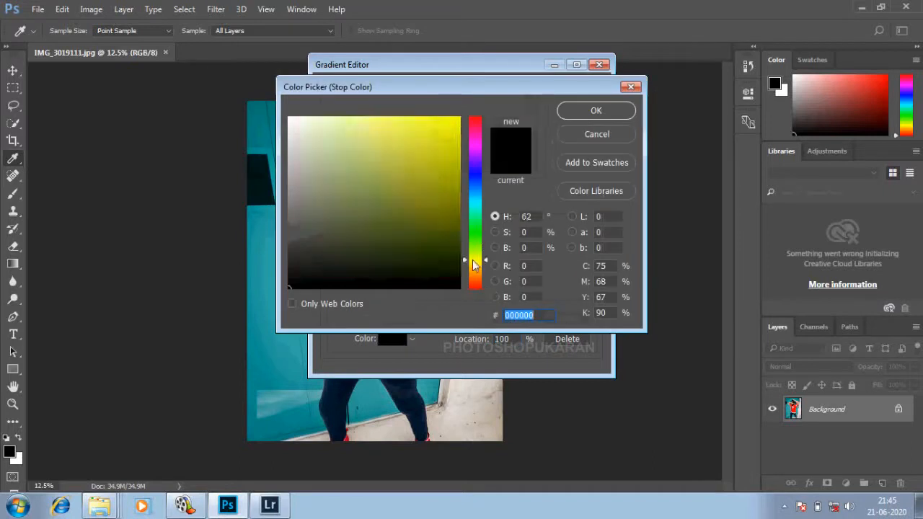
left_click(457, 120)
left_click(598, 112)
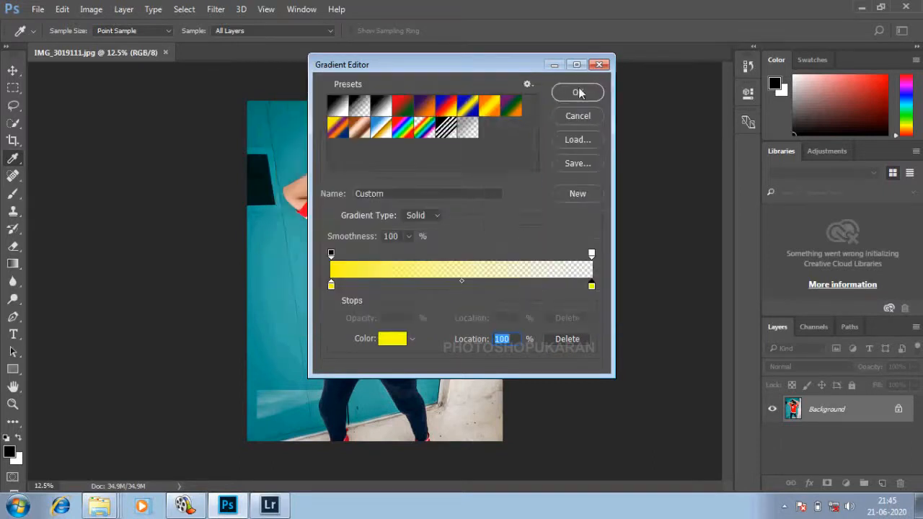
Step: Accept the yellow-to-transparent gradient and create a new empty layer above the photo
left_click(577, 93)
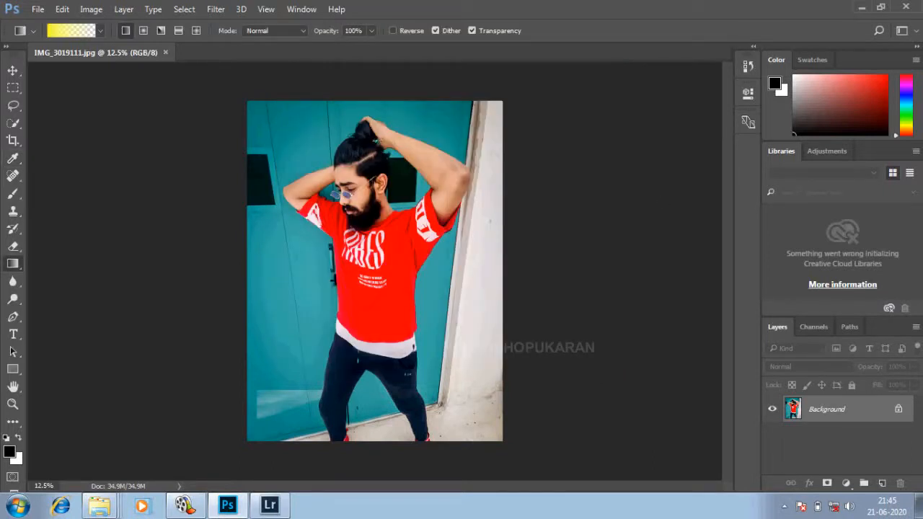
left_click(91, 9)
mouse_move(126, 9)
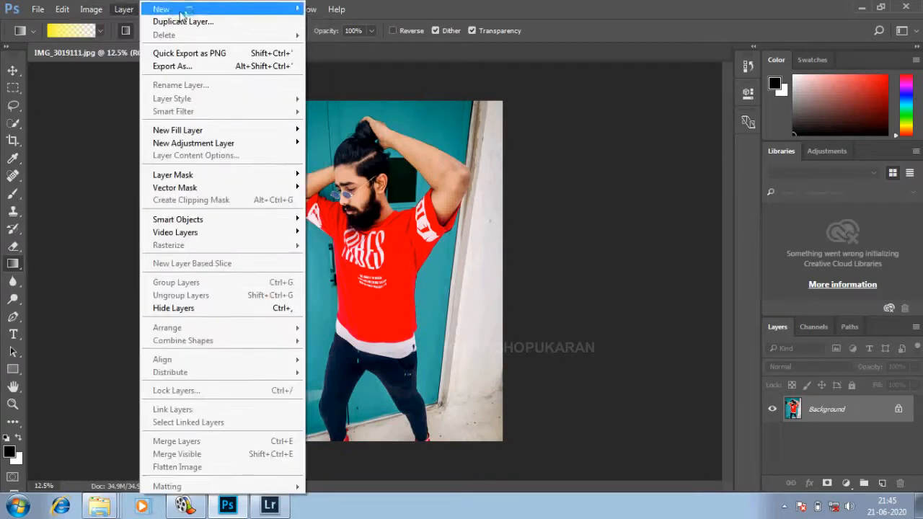
mouse_move(181, 11)
left_click(379, 8)
left_click(581, 154)
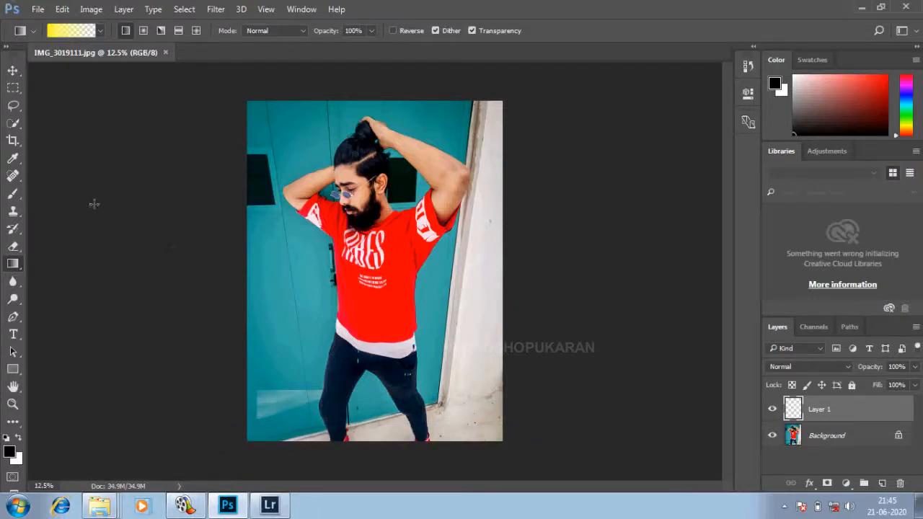
Step: Draw the yellow gradient inward from the photo's upper-left corner and set its layer's blend mode to Lighten
left_click_drag(162, 209, 161, 210)
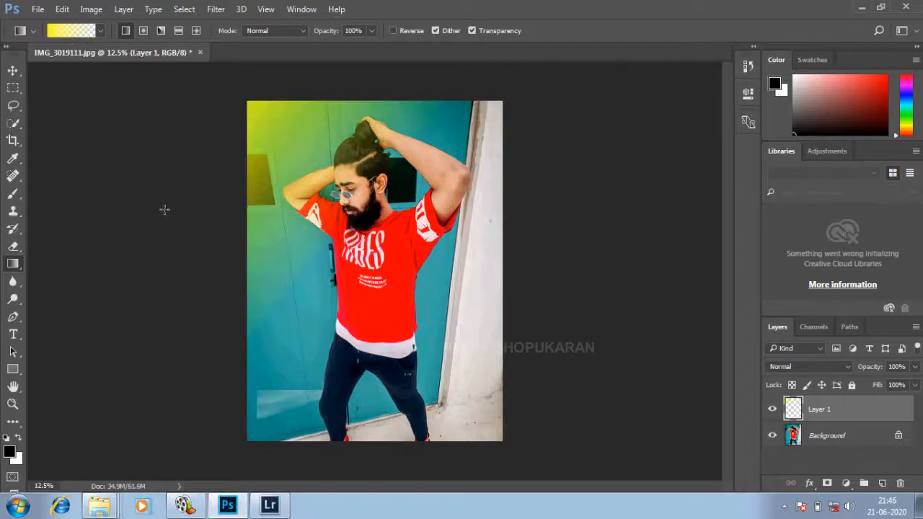
left_click(795, 369)
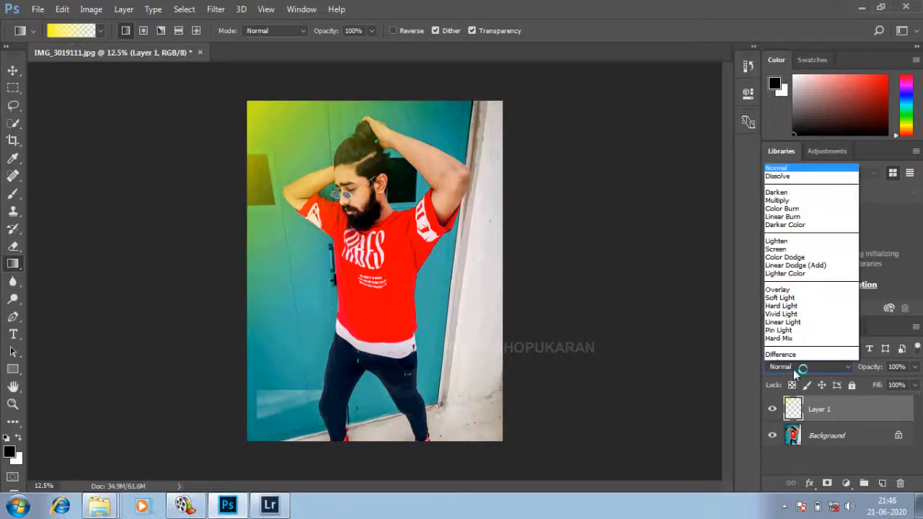
left_click(786, 178)
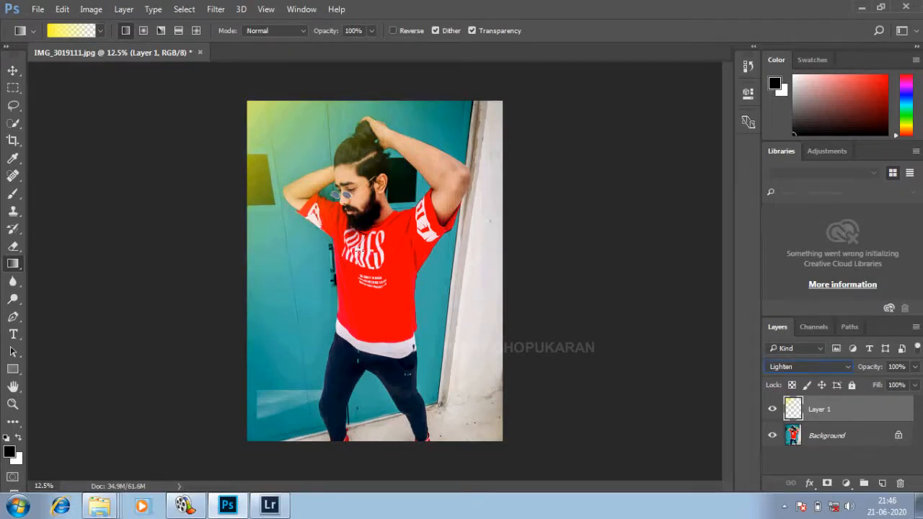
Step: Shift the gradient layer's hue to -26 with Hue/Saturation to give it an orange tint
key("ctrl+plus")
key("ctrl+plus")
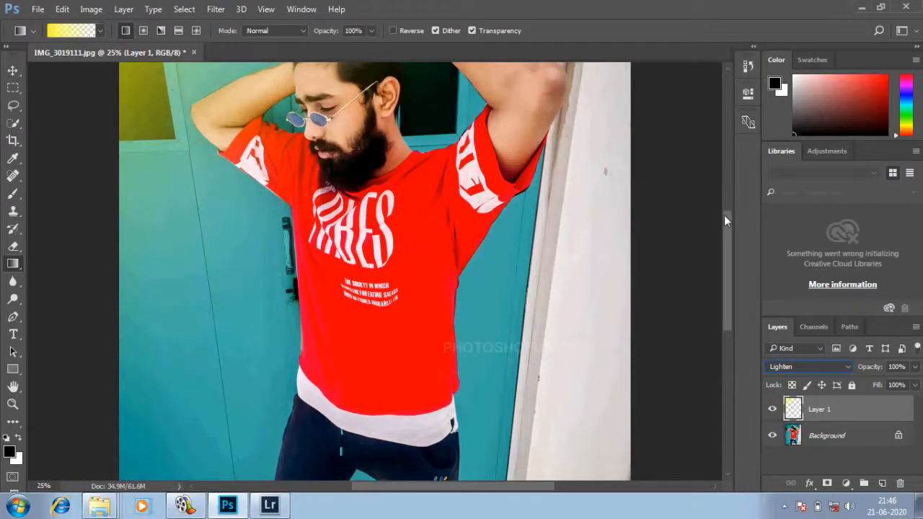
left_click_drag(726, 234, 741, 195)
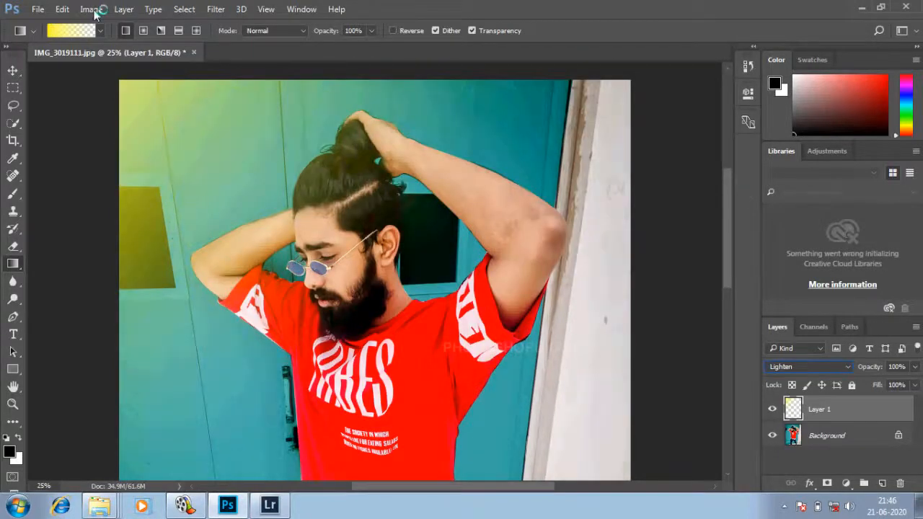
left_click(92, 10)
mouse_move(112, 44)
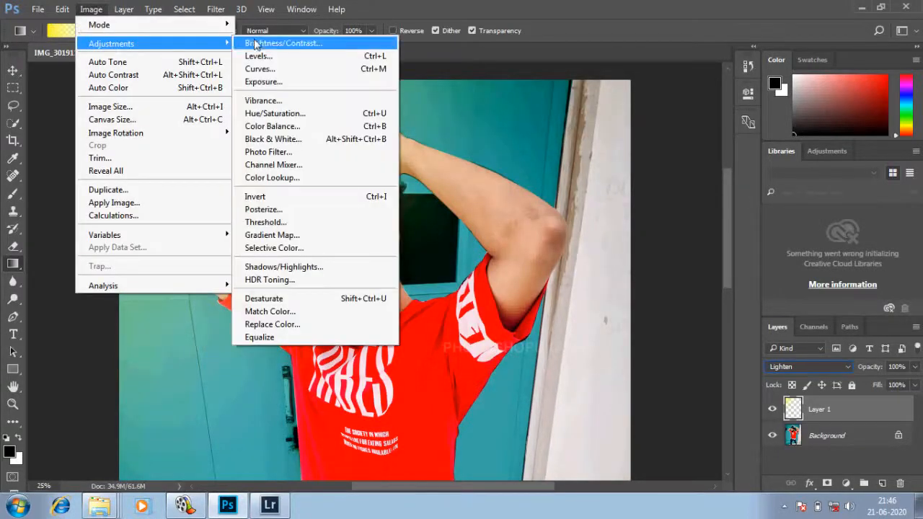
left_click(274, 114)
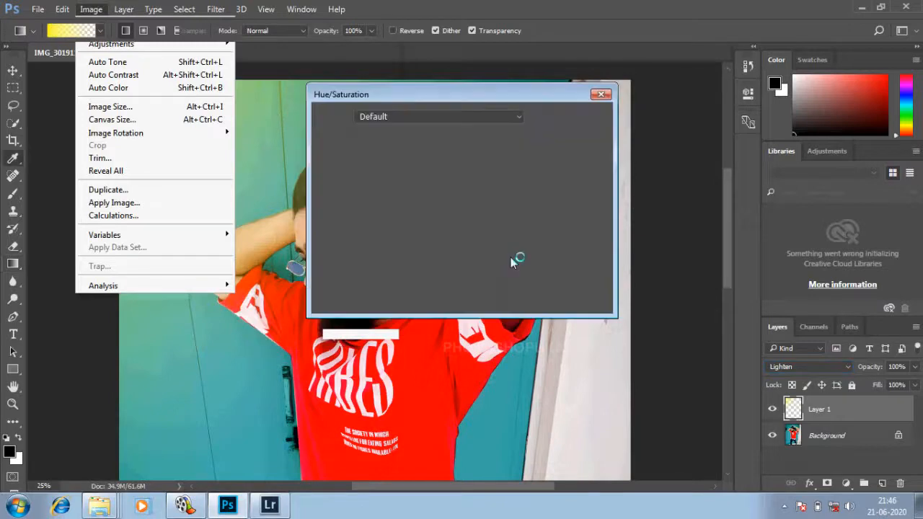
left_click_drag(470, 93, 595, 83)
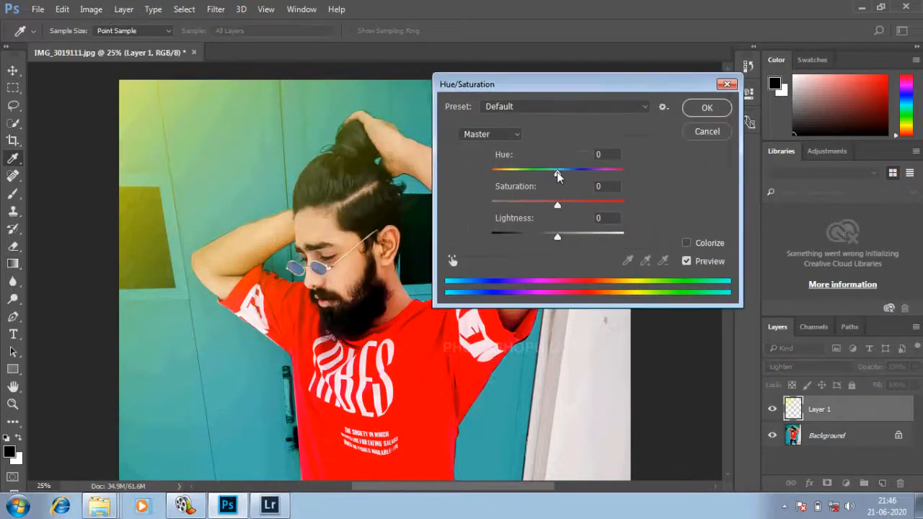
left_click_drag(557, 175, 542, 180)
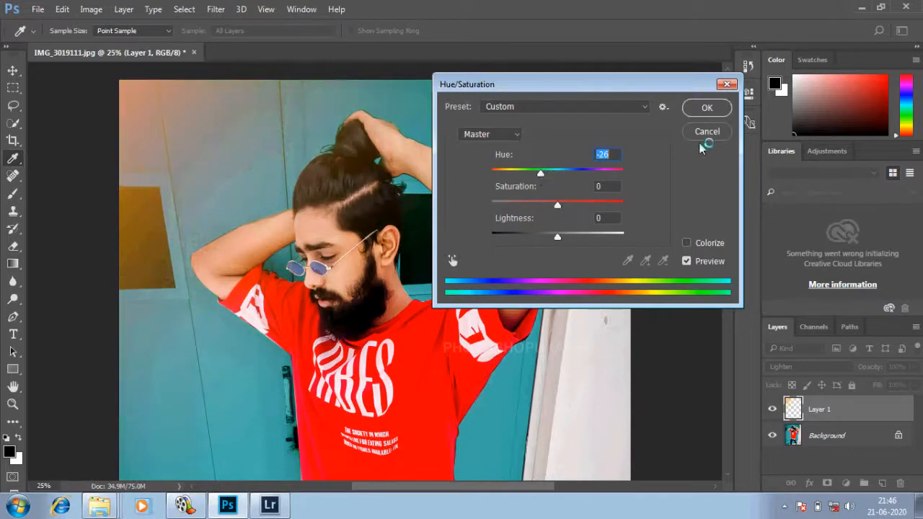
left_click(706, 108)
key("g")
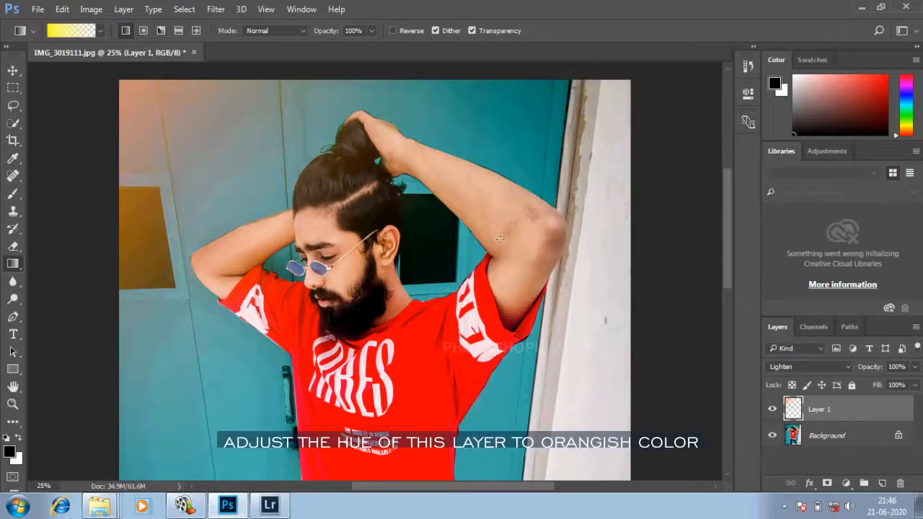
Step: Scale the gradient layer up to about 132% past the photo's lower-right corner and shift it slightly left
key("ctrl+minus")
key("ctrl+minus")
key("ctrl+minus")
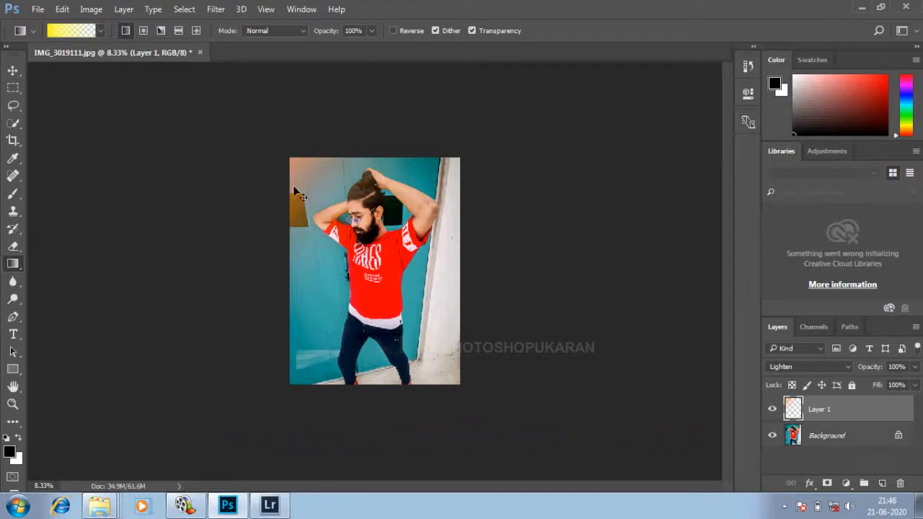
key("ctrl+t")
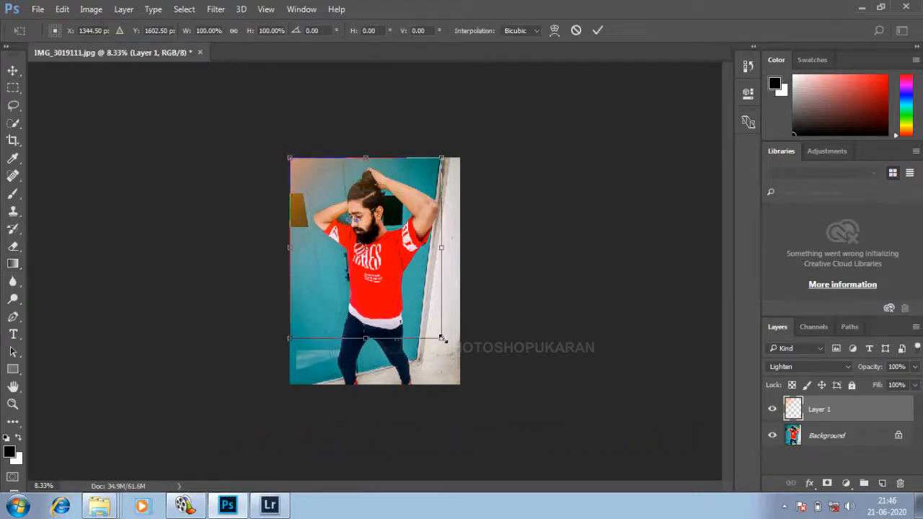
left_click_drag(442, 338, 490, 395)
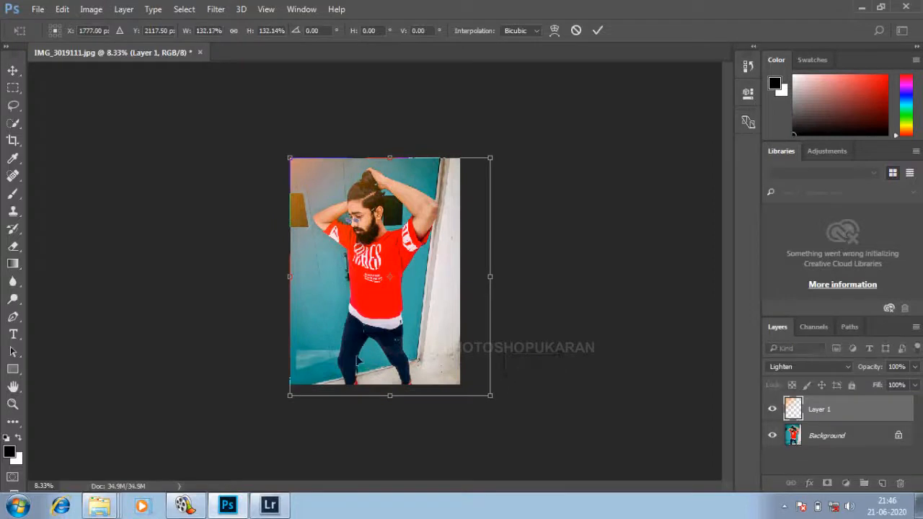
left_click_drag(357, 360, 345, 358)
key("g")
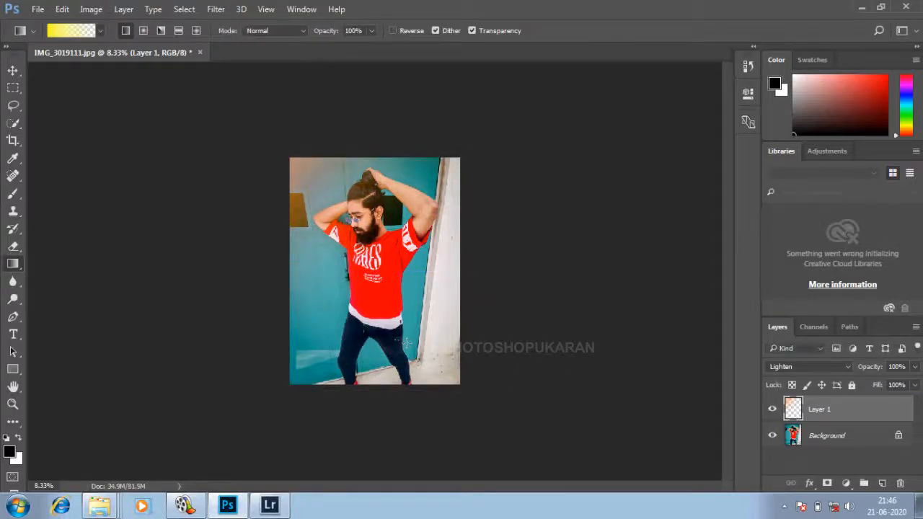
Step: Create a new layer above the gradient and stamp the black Photoshopukaran signature on the door with the 699-pixel brush
key("ctrl+plus")
key("ctrl+plus")
key("ctrl+plus")
key("ctrl+plus")
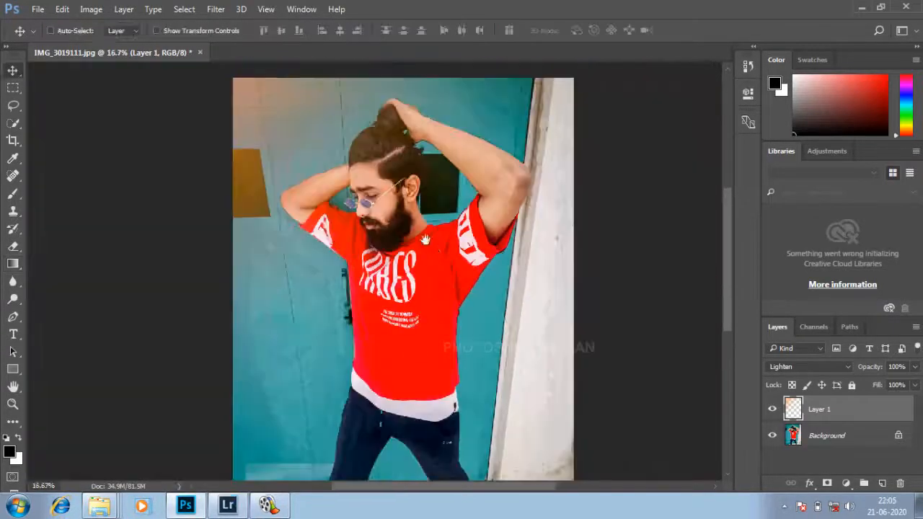
key("ctrl+plus")
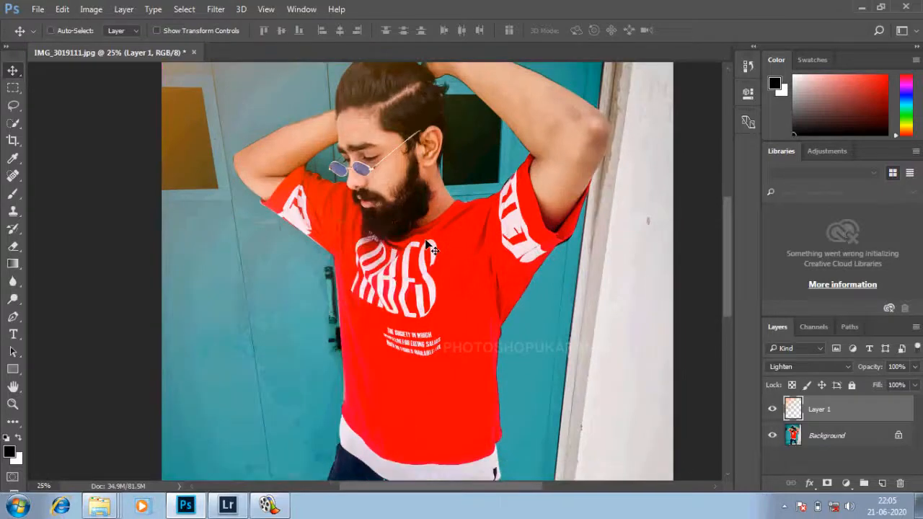
left_click_drag(398, 205, 408, 264)
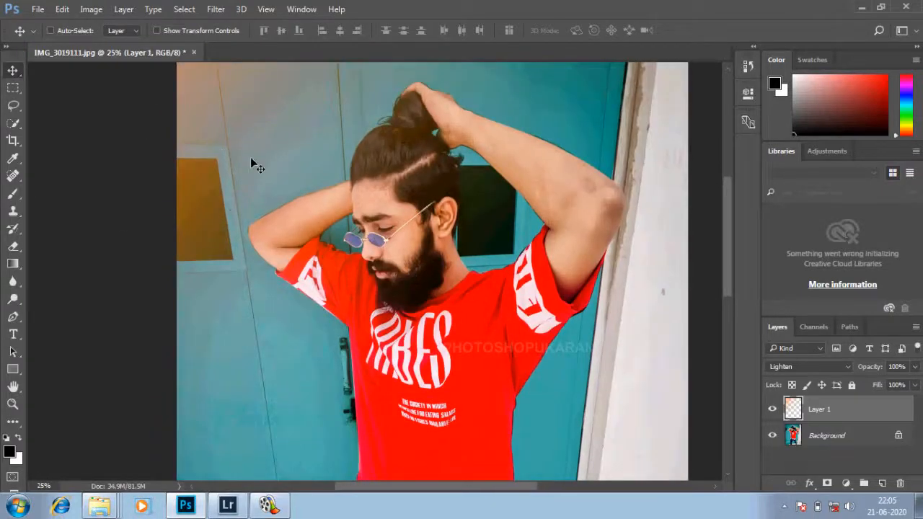
left_click(124, 9)
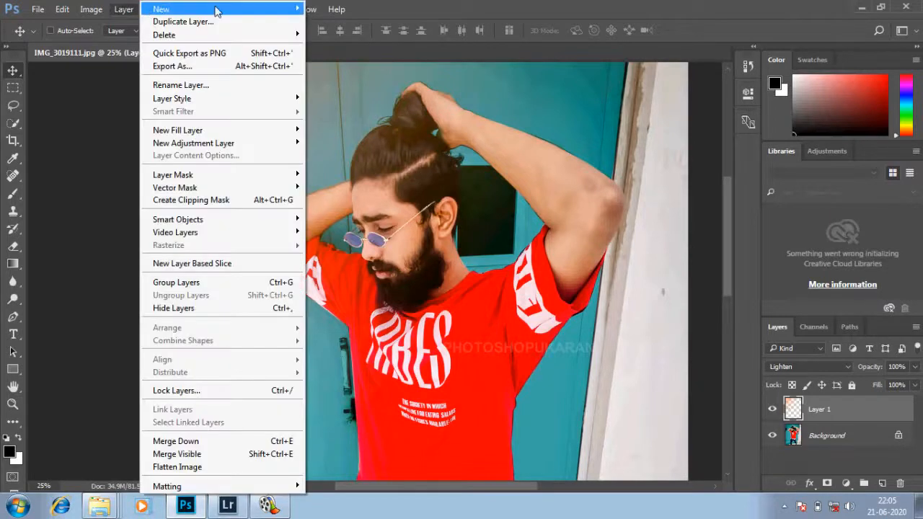
mouse_move(216, 8)
left_click(341, 11)
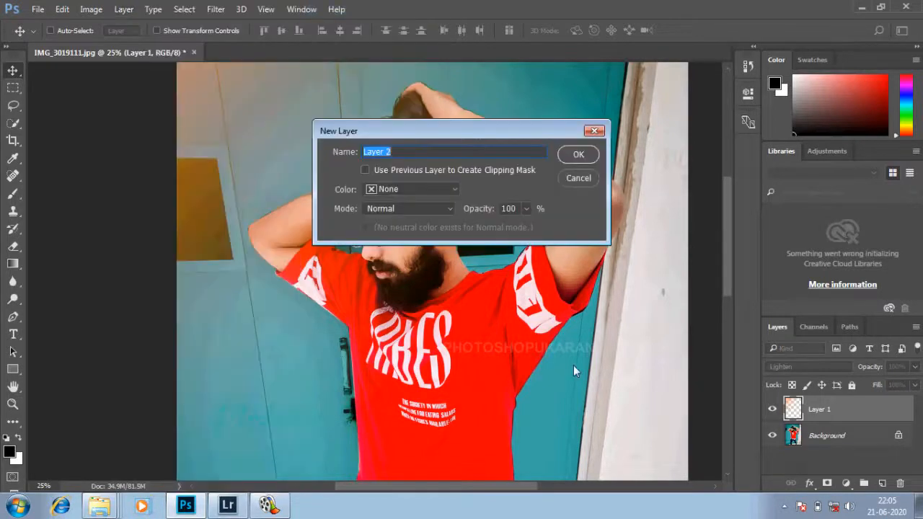
left_click(581, 155)
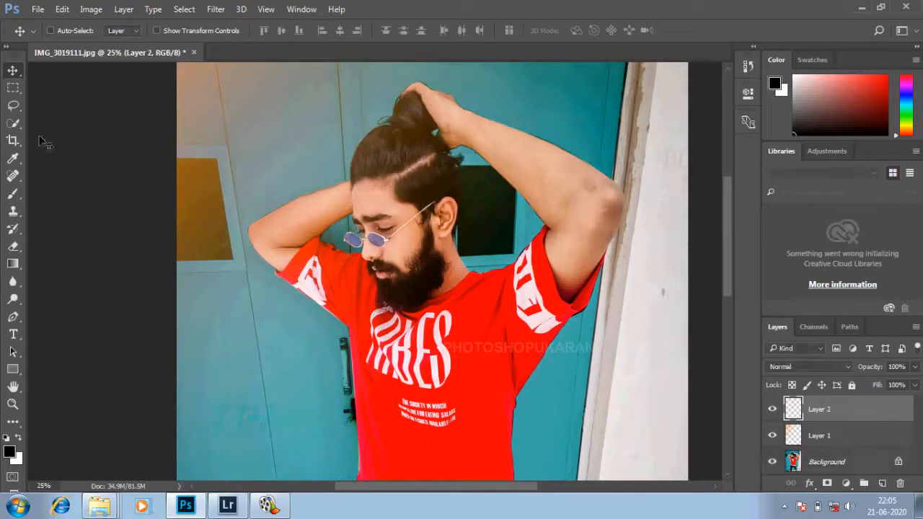
left_click(12, 193)
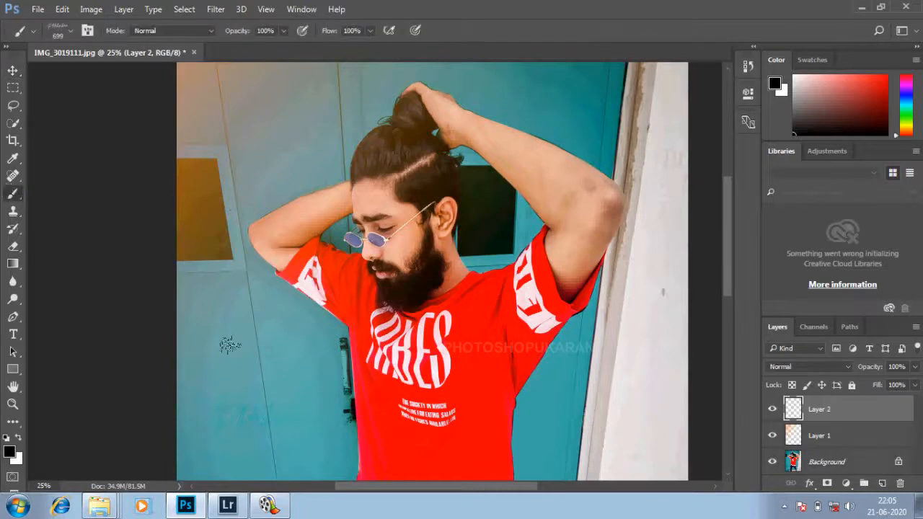
left_click(208, 324)
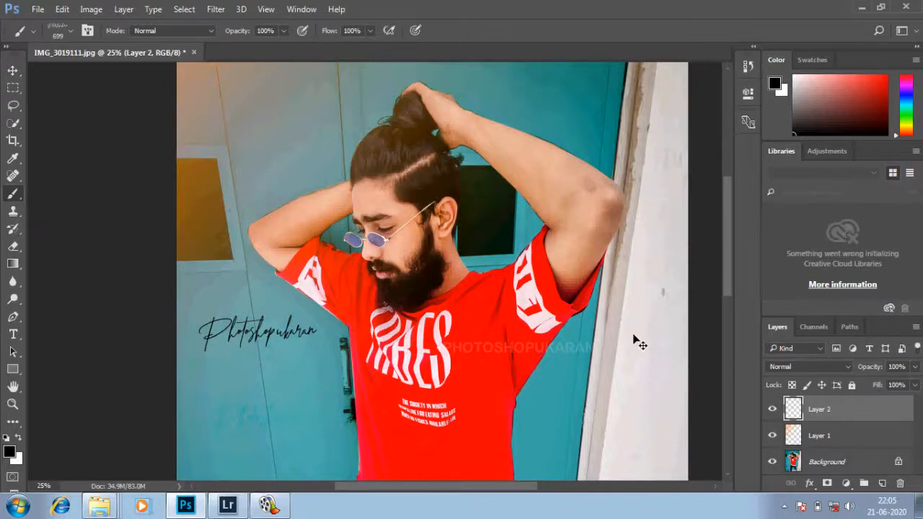
Step: Move the signature straight down the door to about Y 2337 px, below the handle
key("ctrl+t")
key("shift+Down")
key("shift+Down")
key("shift+Down")
key("shift+Down")
key("shift+Down")
key("shift+Down")
key("shift+Down")
key("shift+Down")
key("shift+Down")
key("shift+Down")
key("shift+Down")
key("shift+Down")
key("shift+Down")
key("shift+Down")
key("shift+Down")
key("shift+Down")
key("shift+Down")
key("shift+Down")
key("shift+Down")
key("shift+Down")
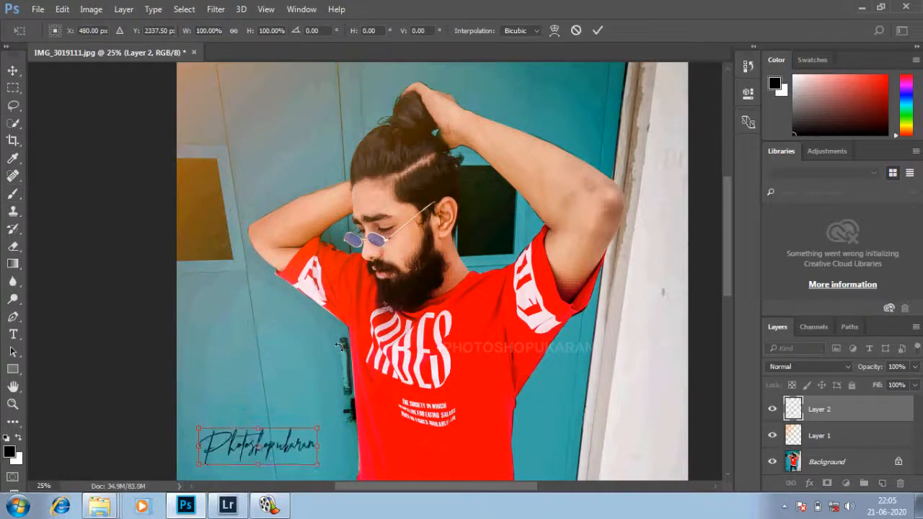
key("Return")
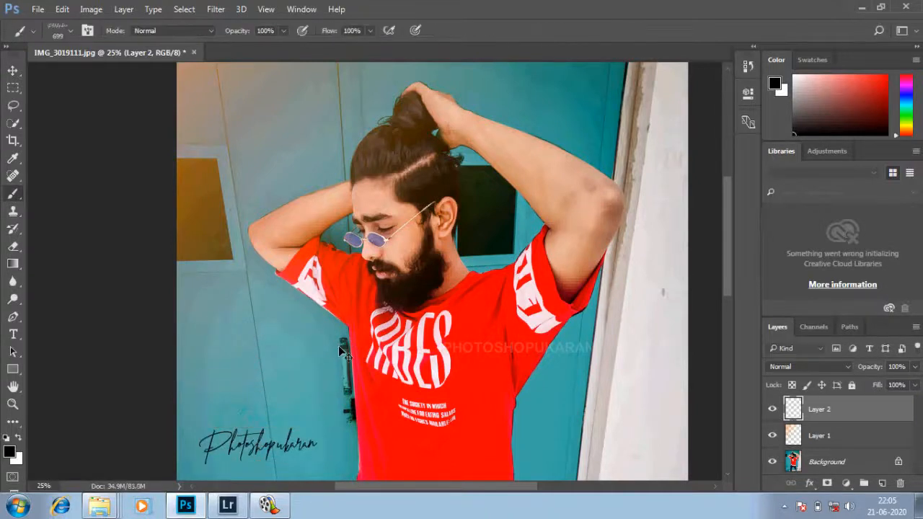
Step: Save the finished photo as a Baseline ("Standard") JPEG at quality 8
key("ctrl+minus")
key("ctrl+minus")
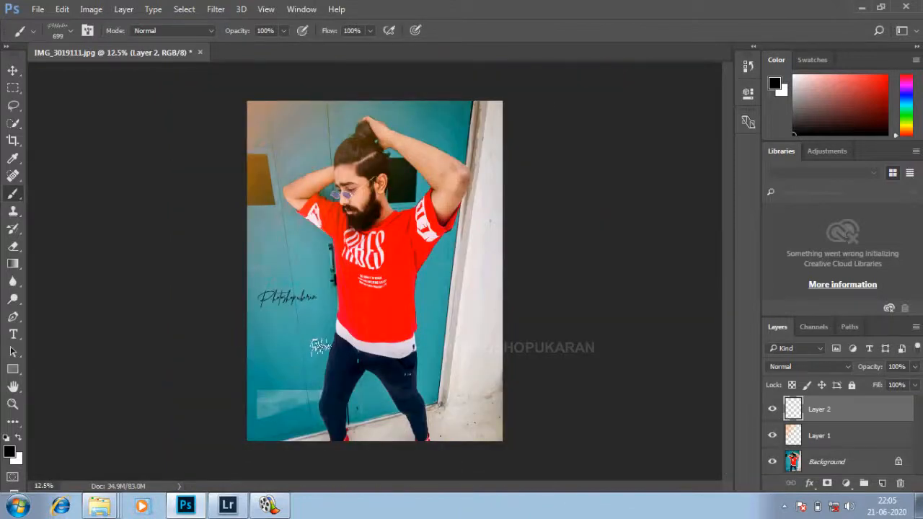
key("ctrl+plus")
key("ctrl+plus")
key("ctrl+plus")
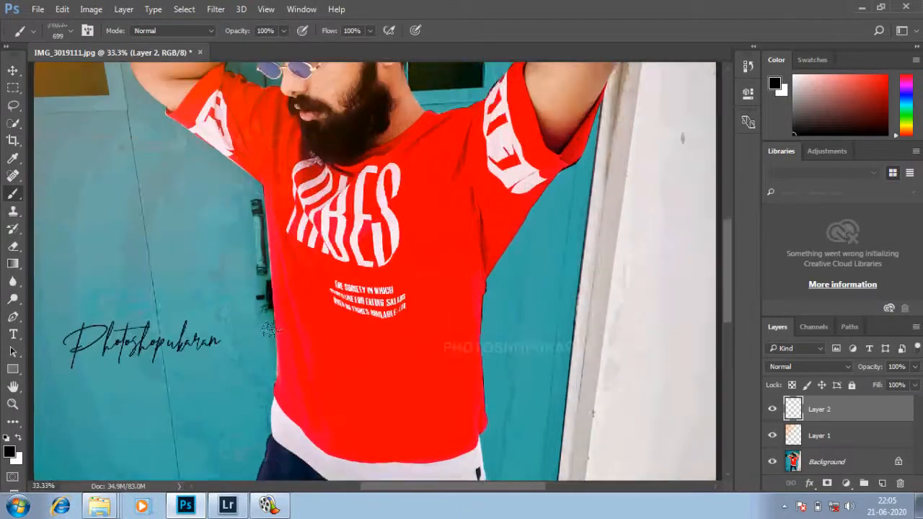
left_click_drag(335, 272, 472, 384)
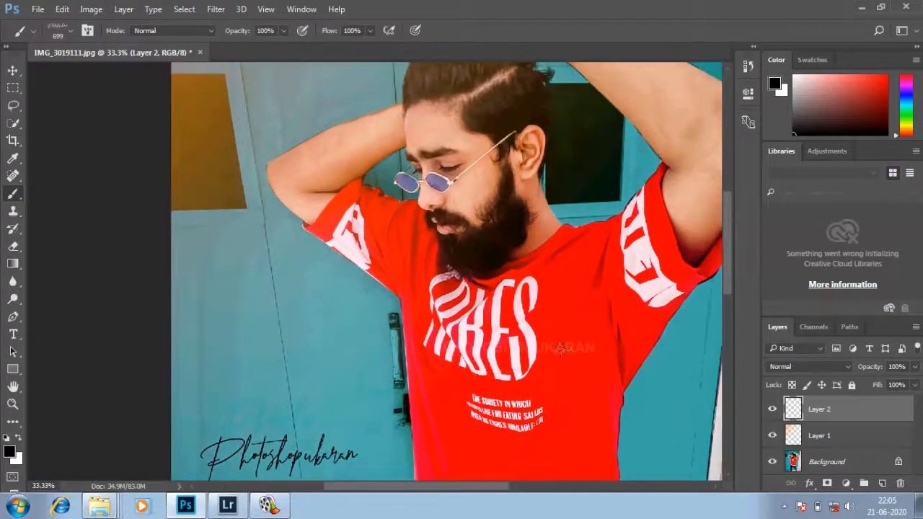
left_click(38, 9)
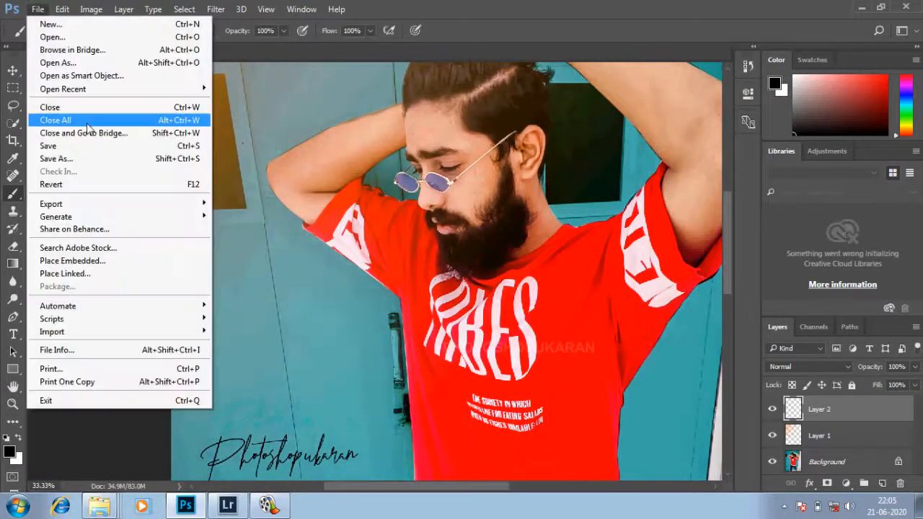
left_click(54, 154)
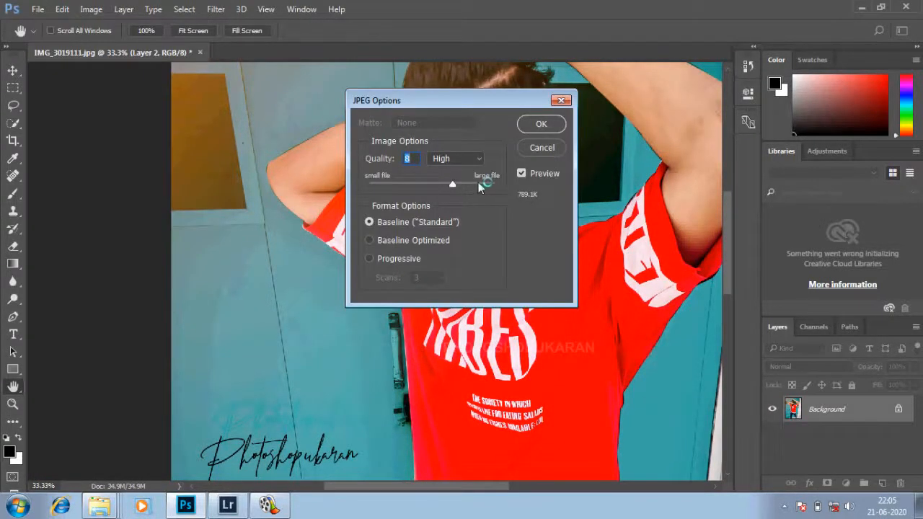
left_click(540, 124)
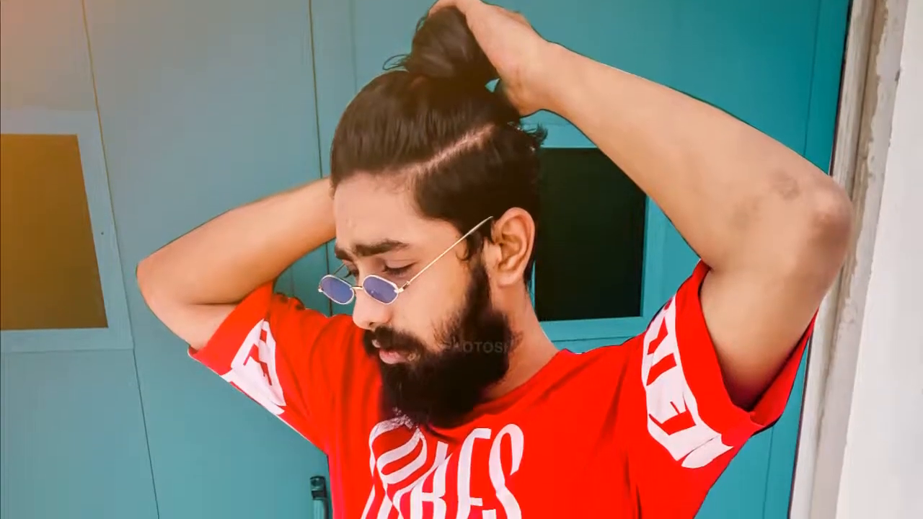